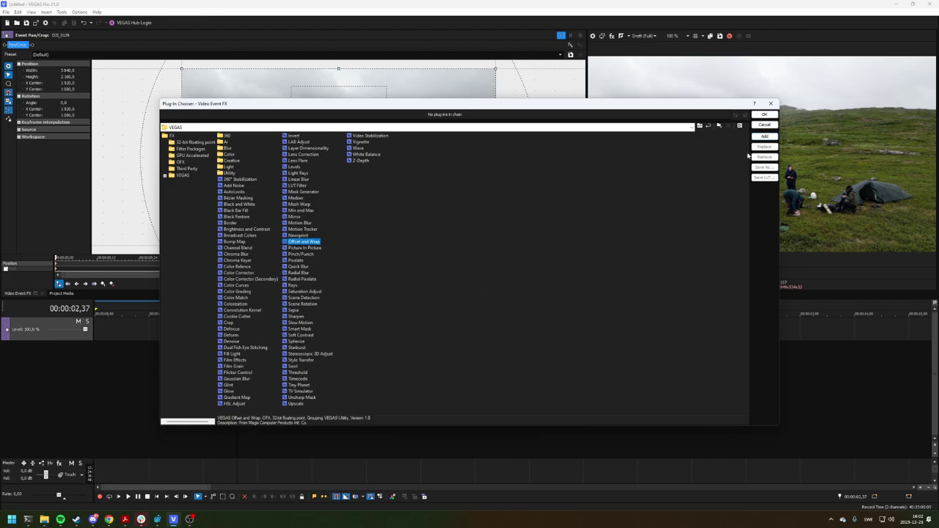
Step: Close the Plug-In Chooser without adding an effect, then reopen the first clip's event effects
left_click(771, 105)
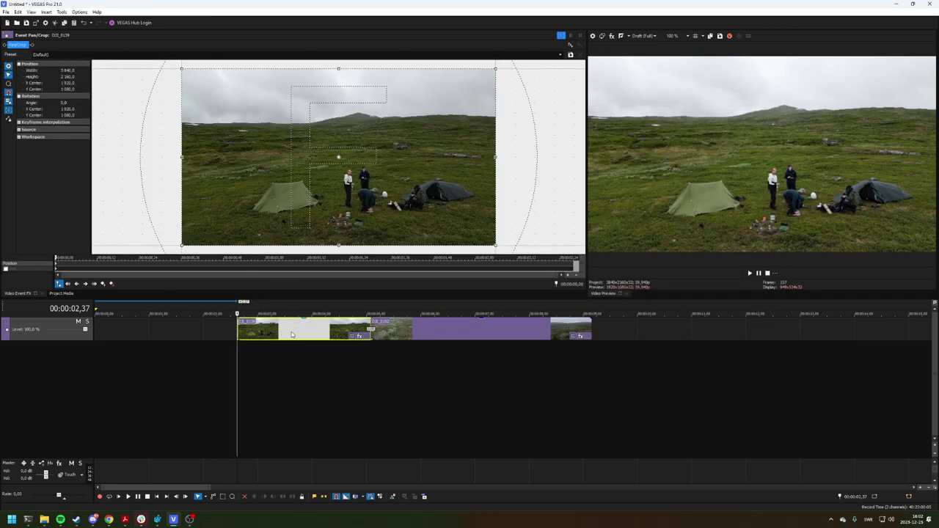
left_click(359, 336)
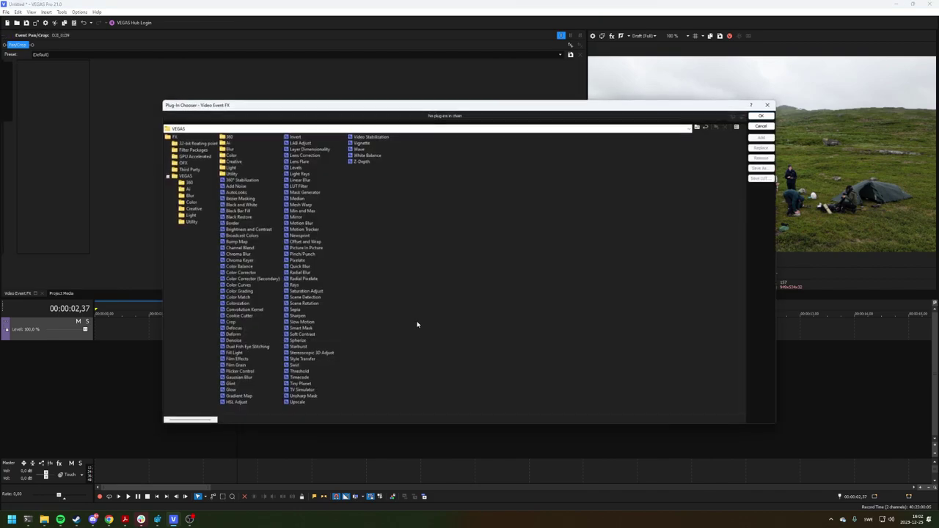
left_click(770, 103)
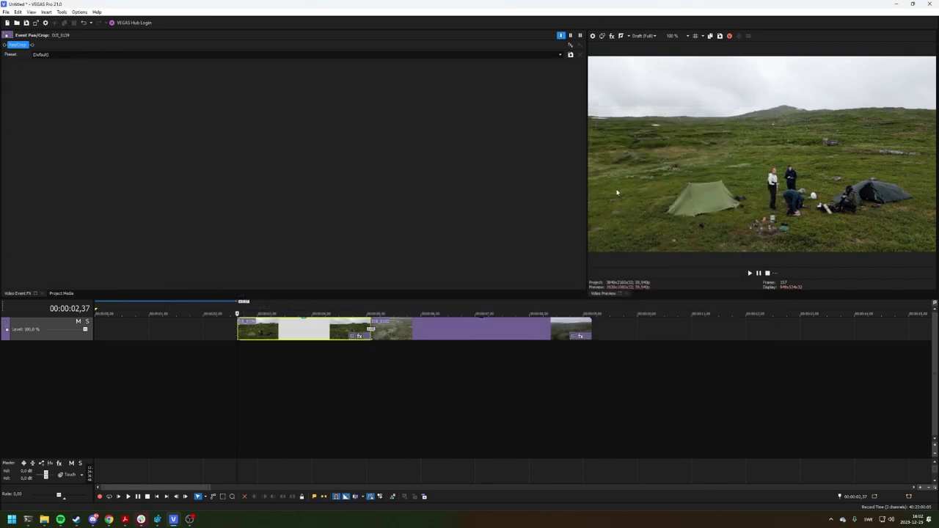
left_click(353, 335)
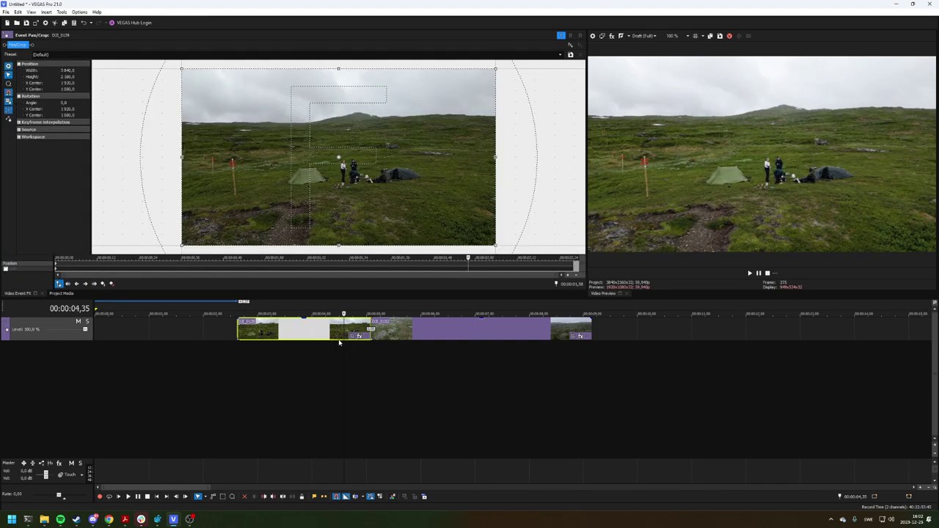
left_click(336, 327)
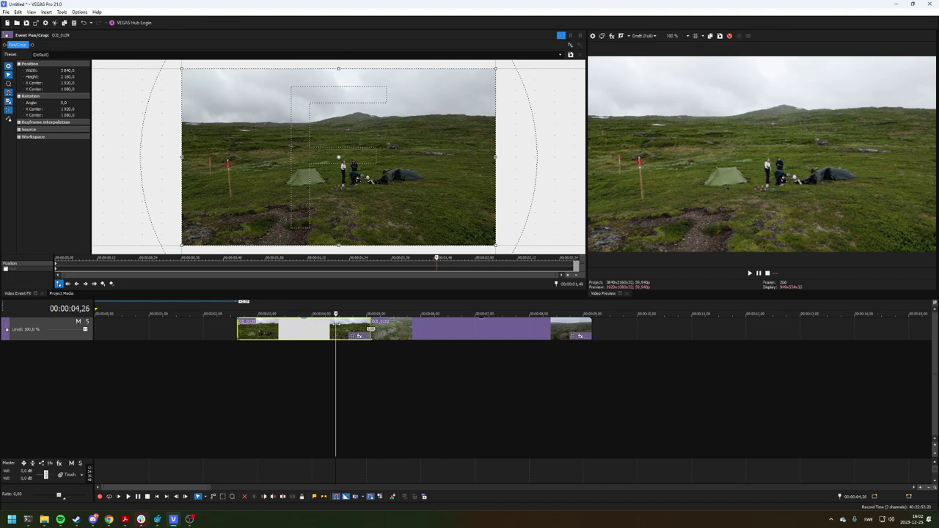
left_click(326, 349)
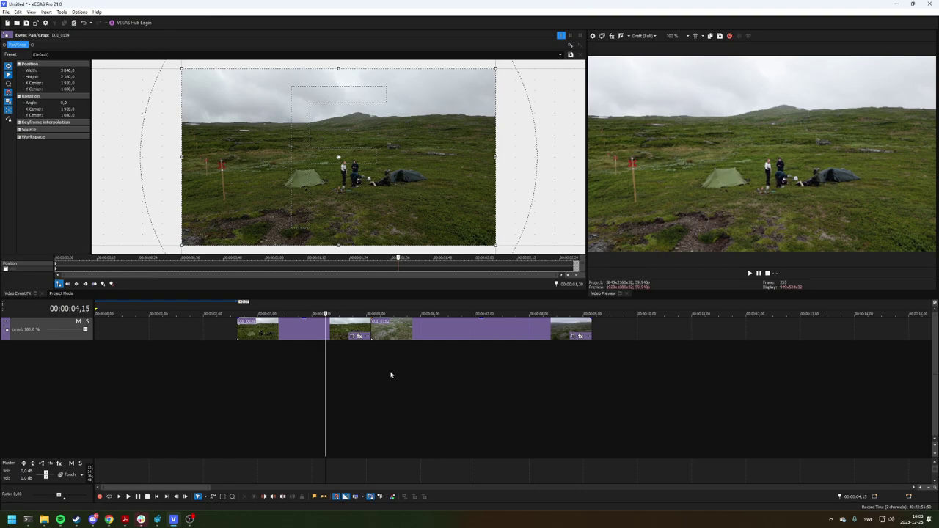
left_click(305, 331)
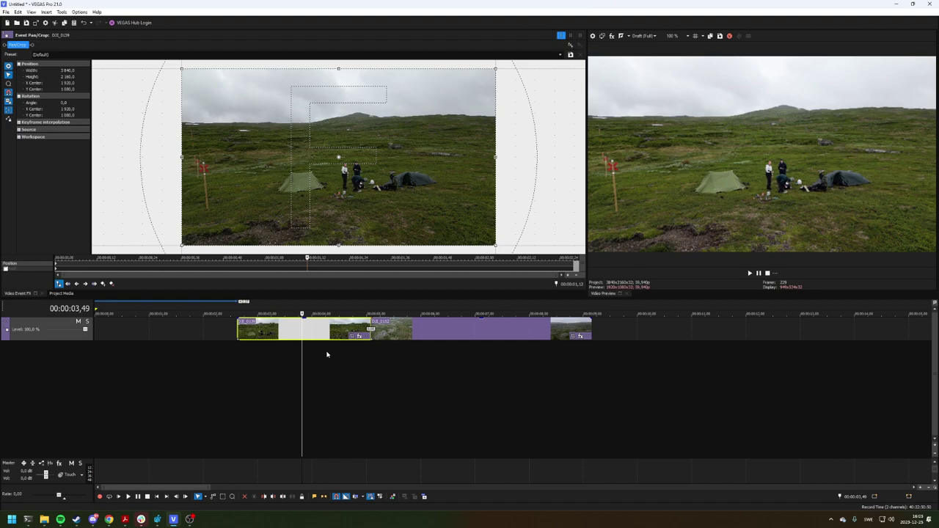
key("space")
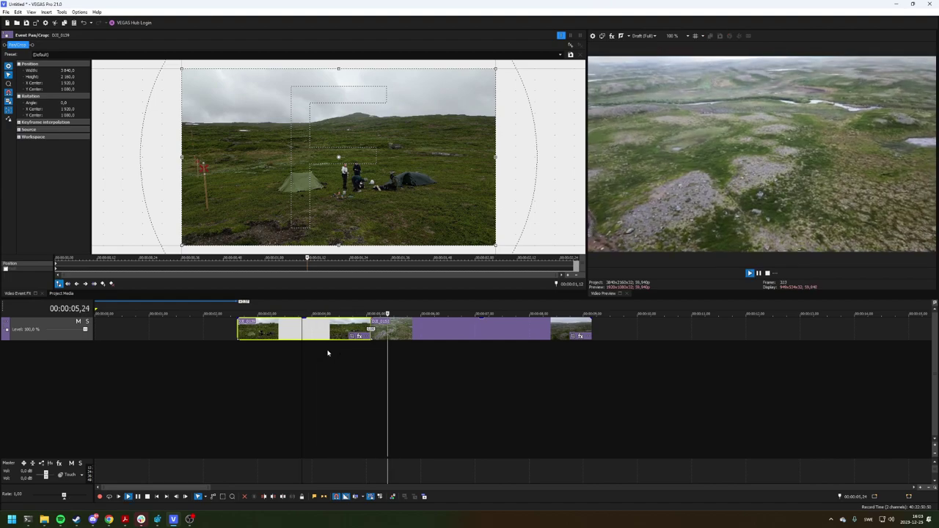
left_click(301, 328)
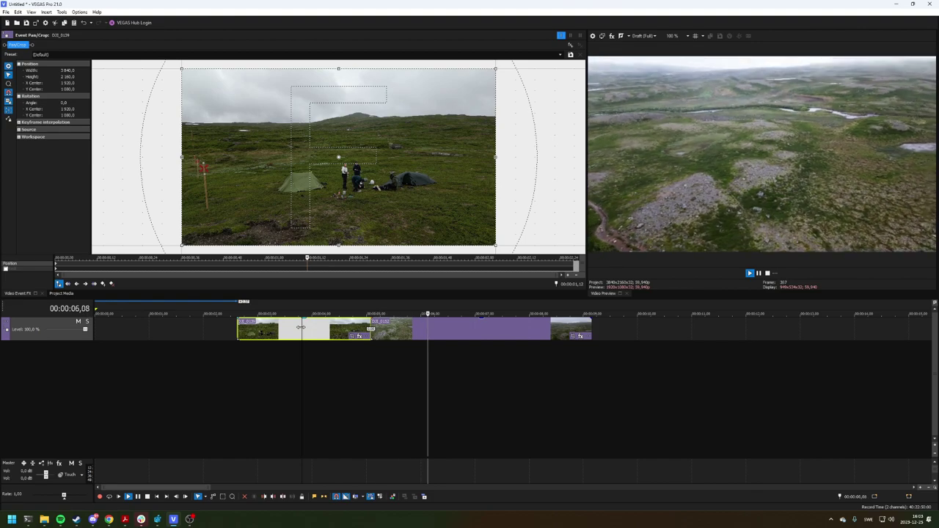
key("space")
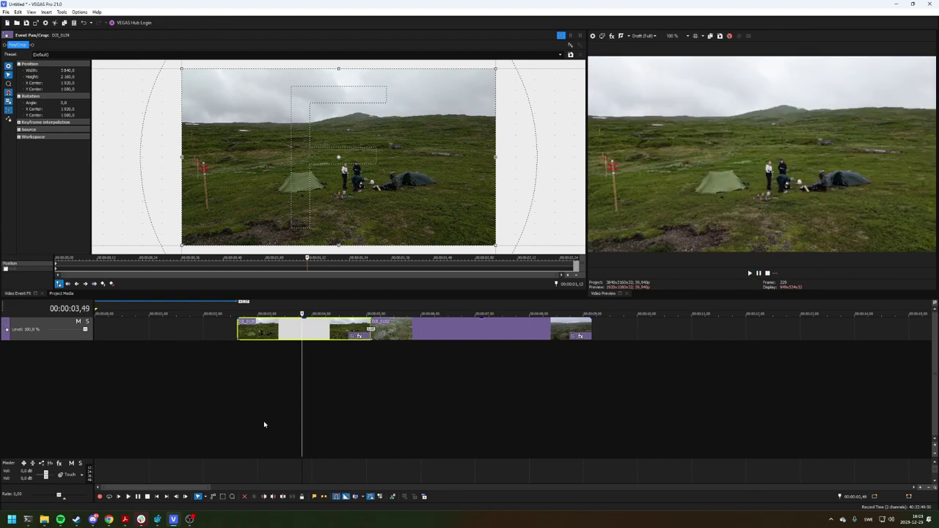
Step: Insert an adjustment track above the video track and add an adjustment event at the playhead
right_click(208, 339)
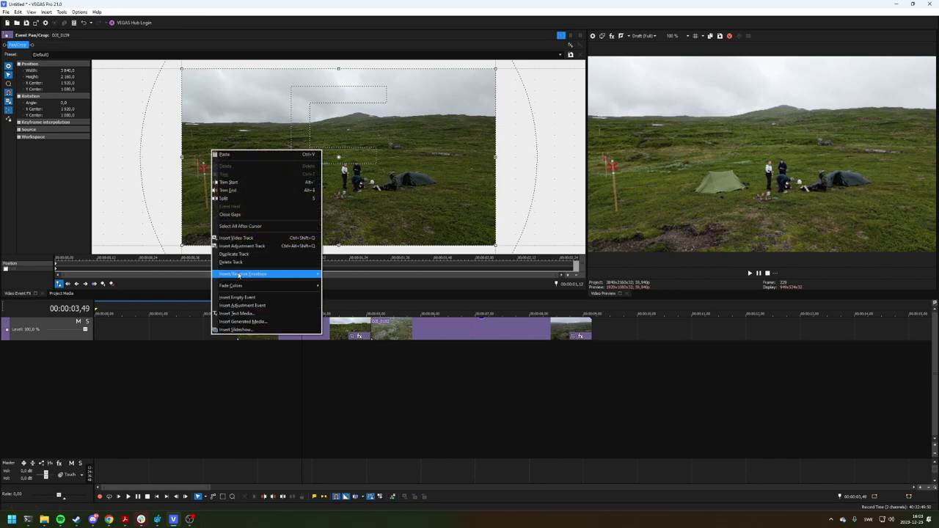
right_click(39, 328)
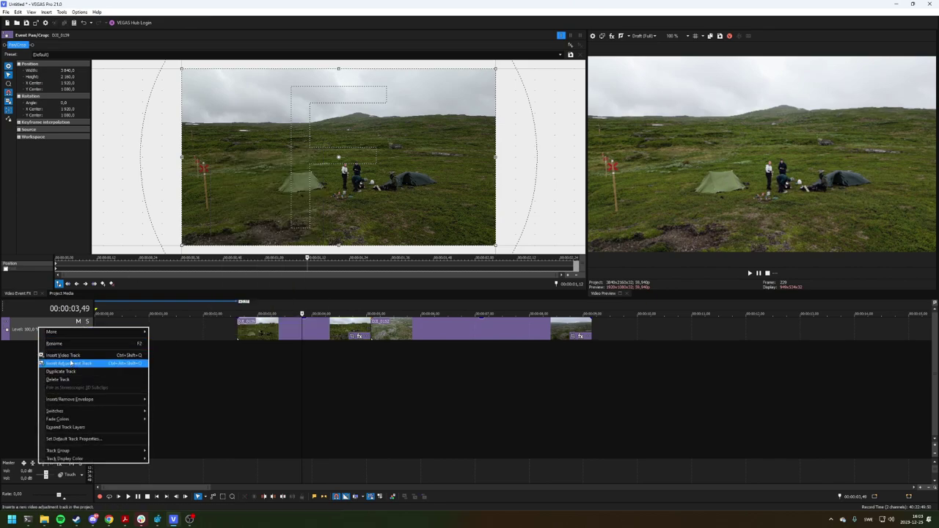
left_click(73, 363)
right_click(326, 326)
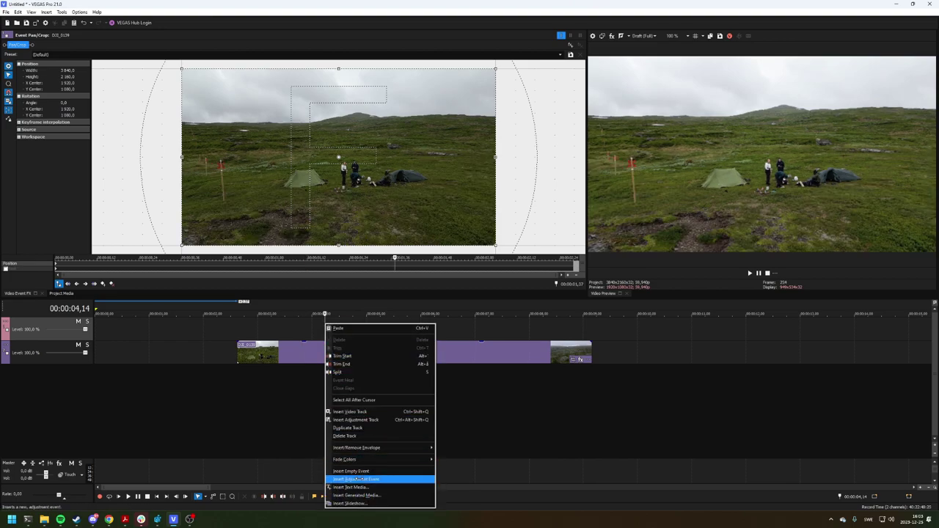
left_click(354, 472)
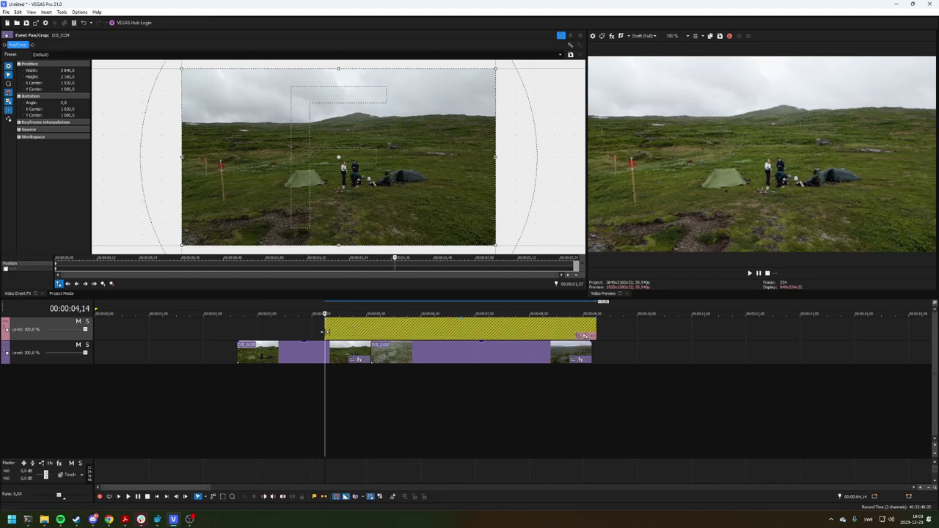
left_click(367, 332)
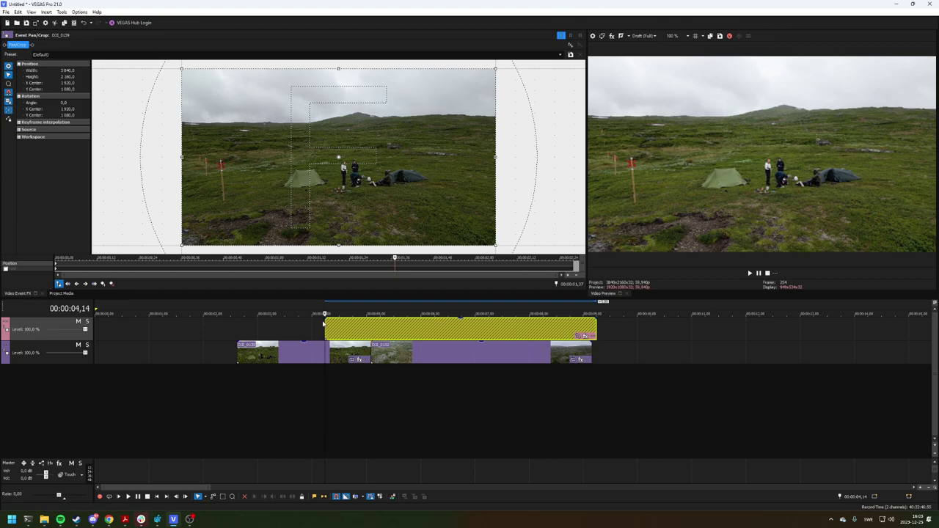
Step: Place the playhead three frames before 00:00:05,02, near the camp-to-DJI_0152 cut
left_click_drag(322, 325, 370, 326)
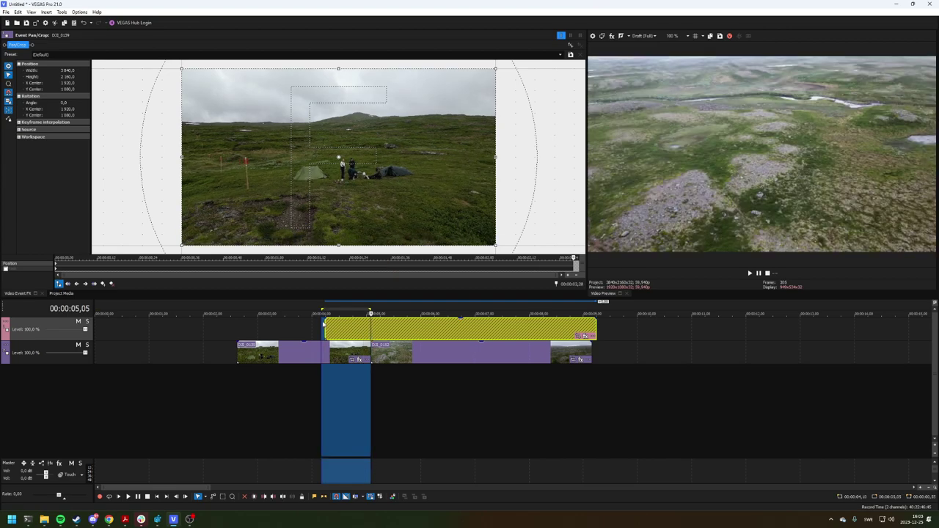
left_click_drag(322, 309, 328, 309)
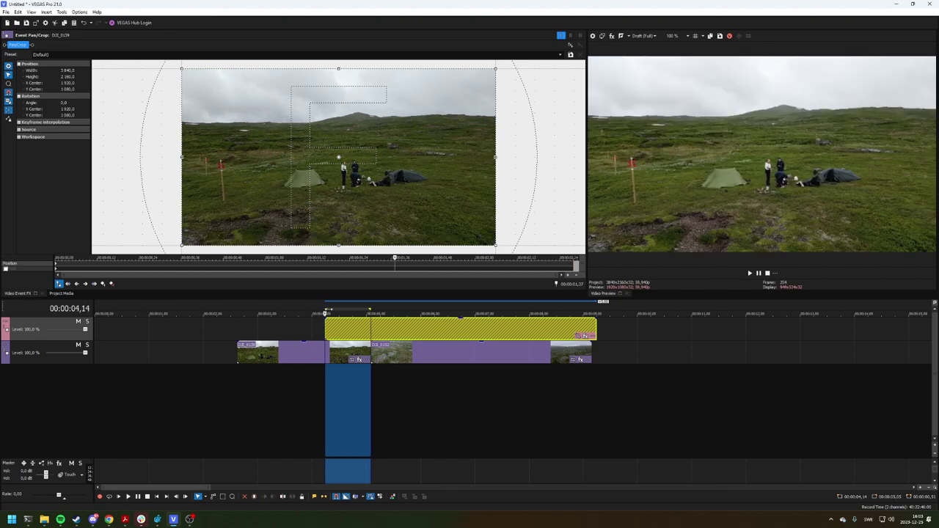
left_click(372, 328)
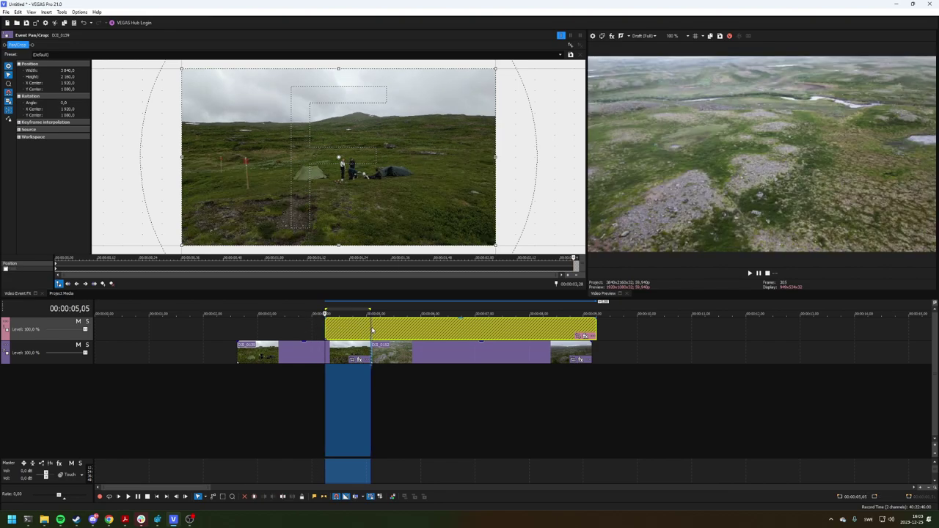
left_click(329, 330)
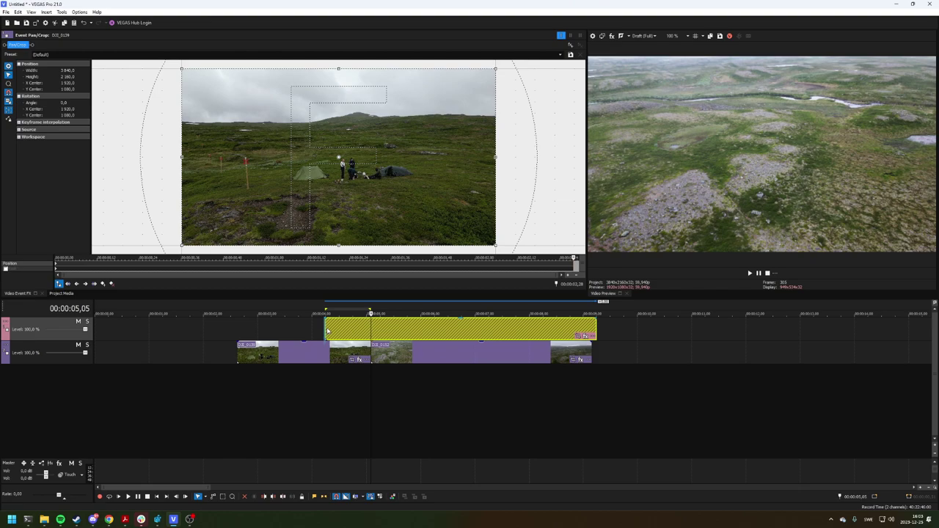
scroll(646, 334, "up", 3)
left_click(647, 332)
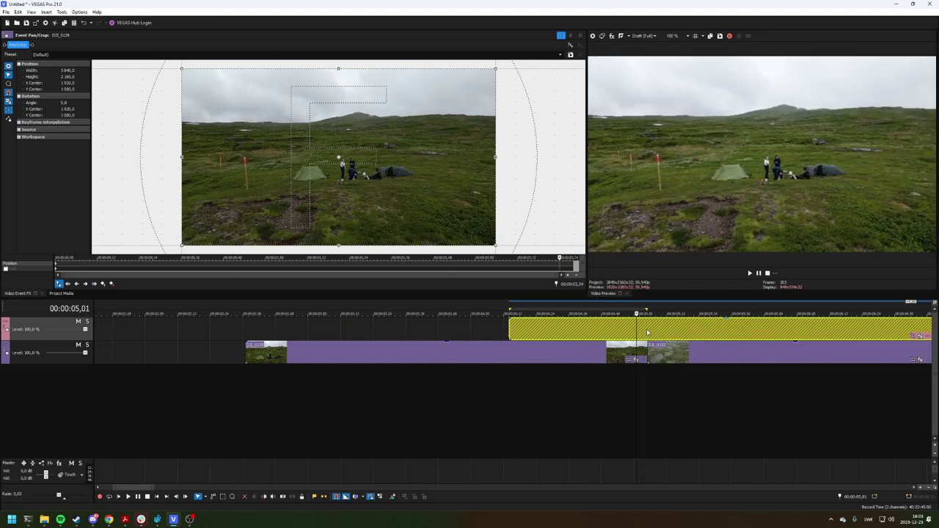
key("Left")
key("Left")
key("Left")
key("Left")
key("Left")
key("Left")
key("Left")
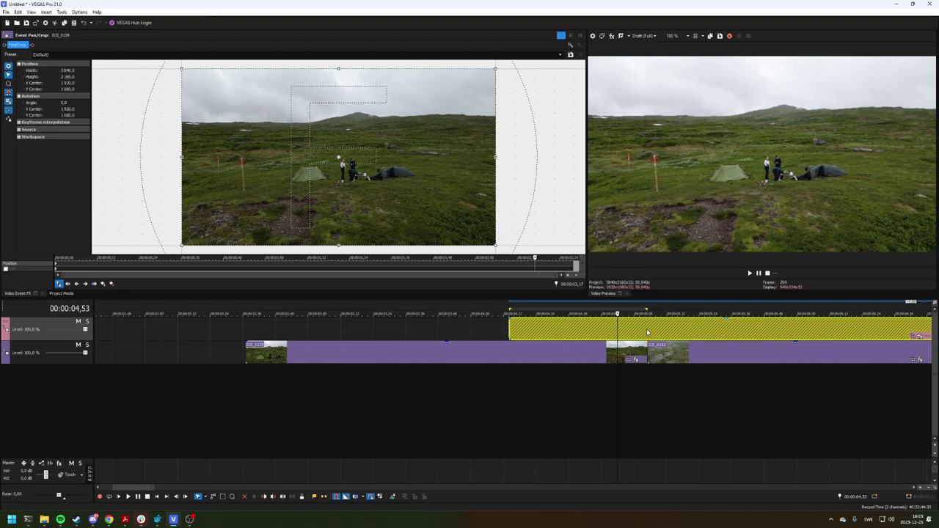
key("Left")
key("Left")
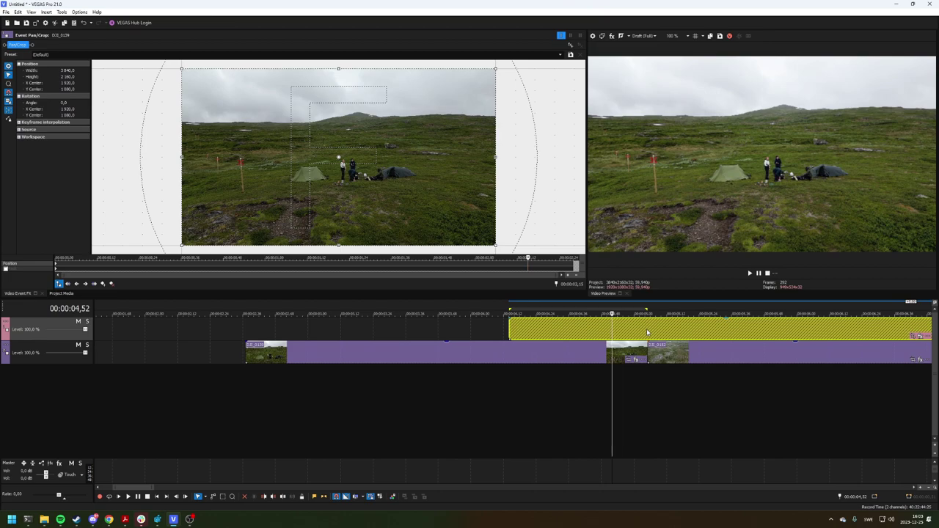
key("Left")
Step: Move the adjustment event's start to the playhead, split at the end point and delete the remainder
left_click_drag(636, 331, 708, 327)
left_click(695, 326)
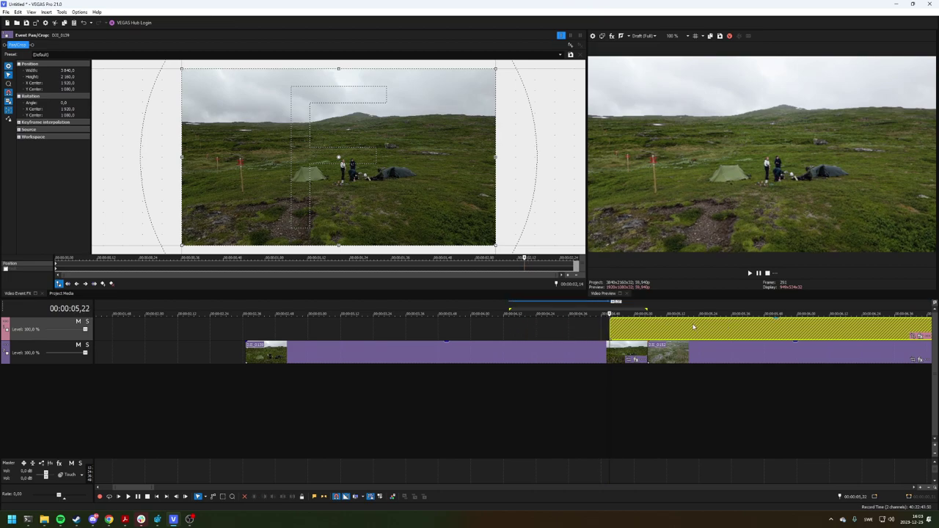
key("s")
key("Delete")
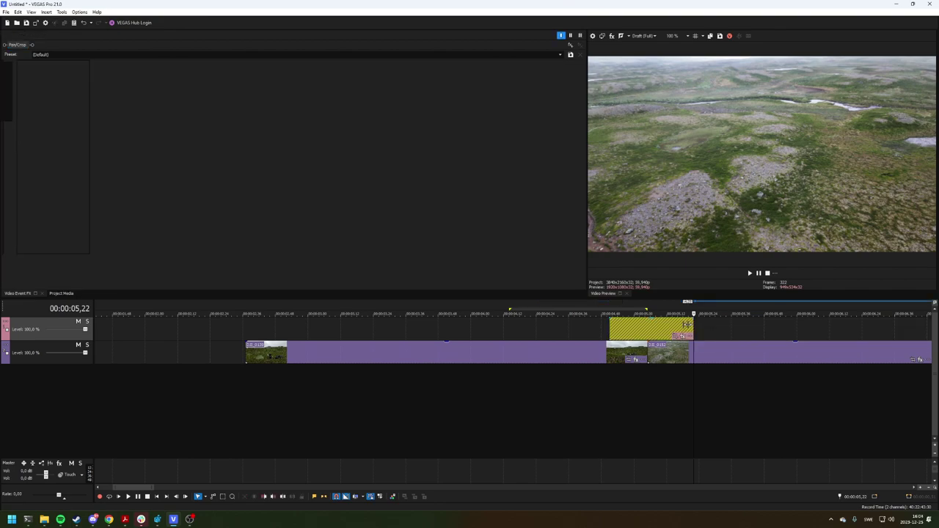
Step: Trim the shortened event's end frame by frame and put the playhead on the cut
left_click(681, 335)
scroll(653, 329, "up", 3)
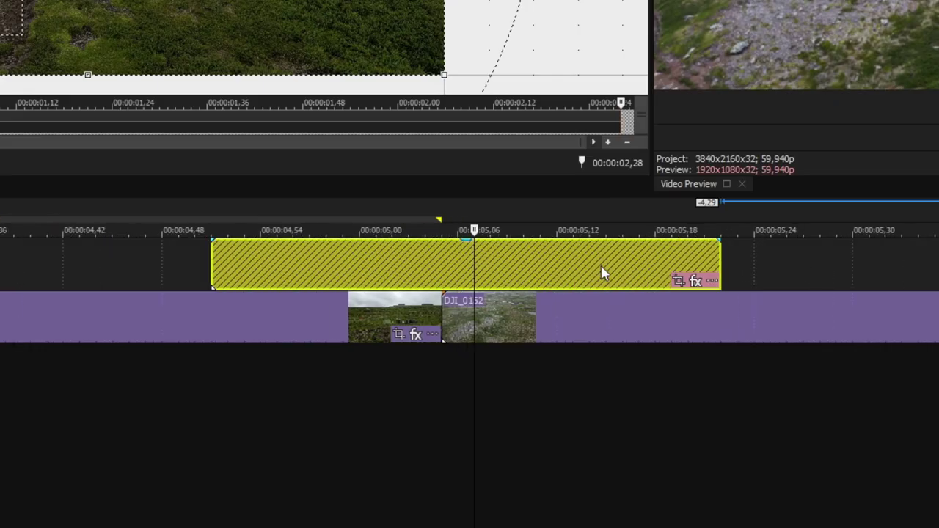
left_click_drag(617, 324, 612, 323)
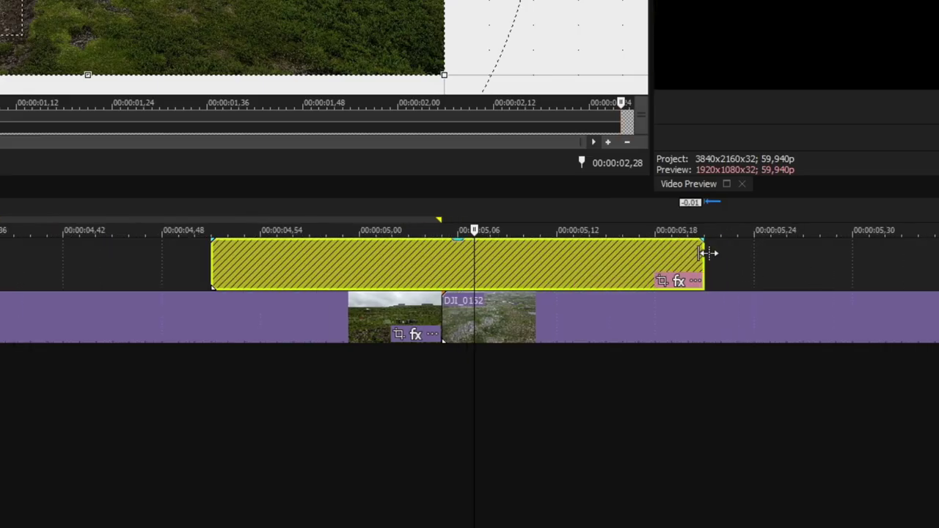
left_click_drag(707, 253, 692, 253)
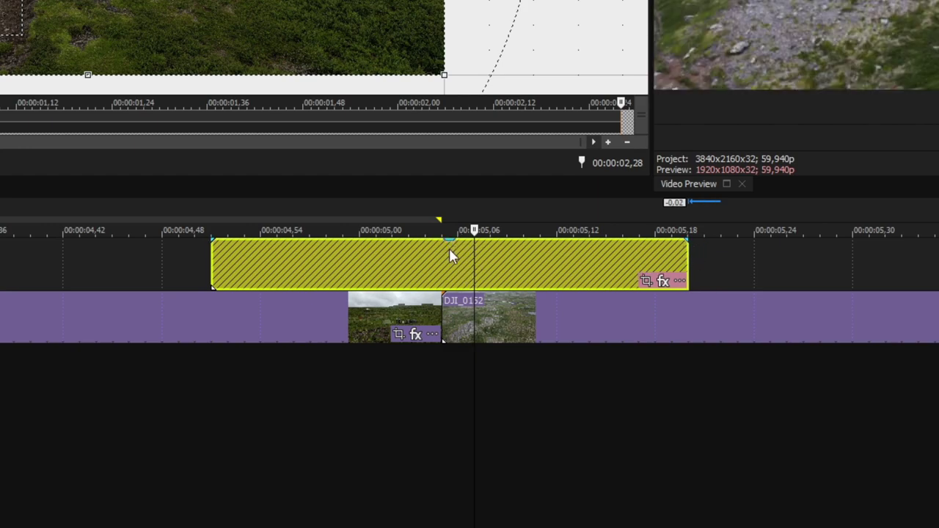
left_click_drag(689, 256, 672, 256)
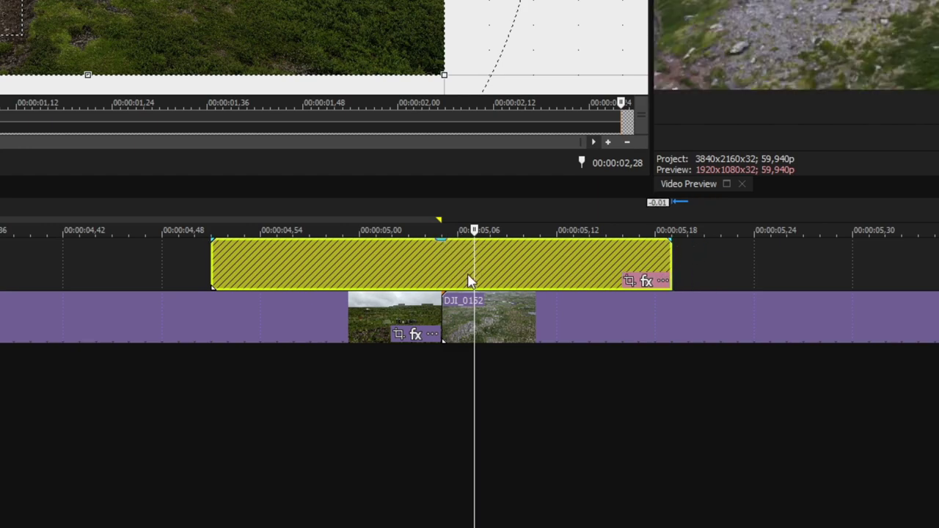
left_click(439, 270)
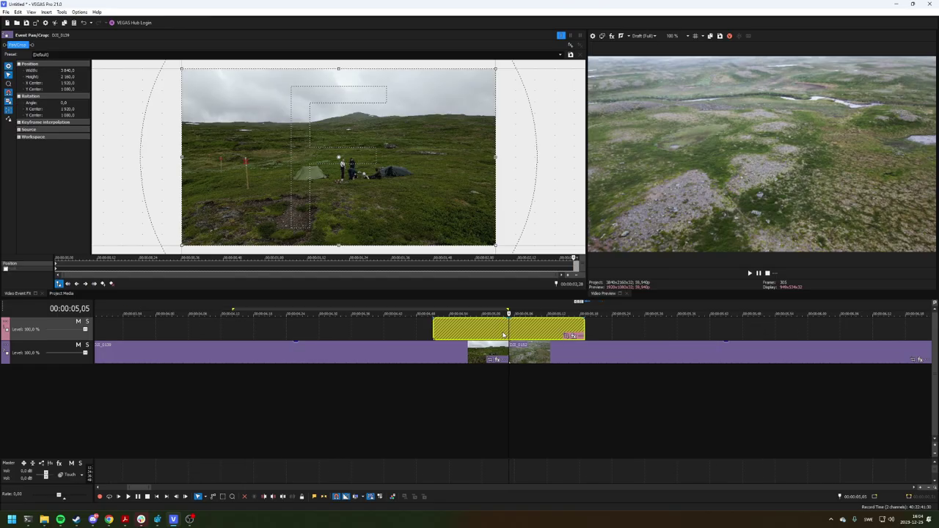
scroll(504, 336, "down", 2)
left_click(547, 336)
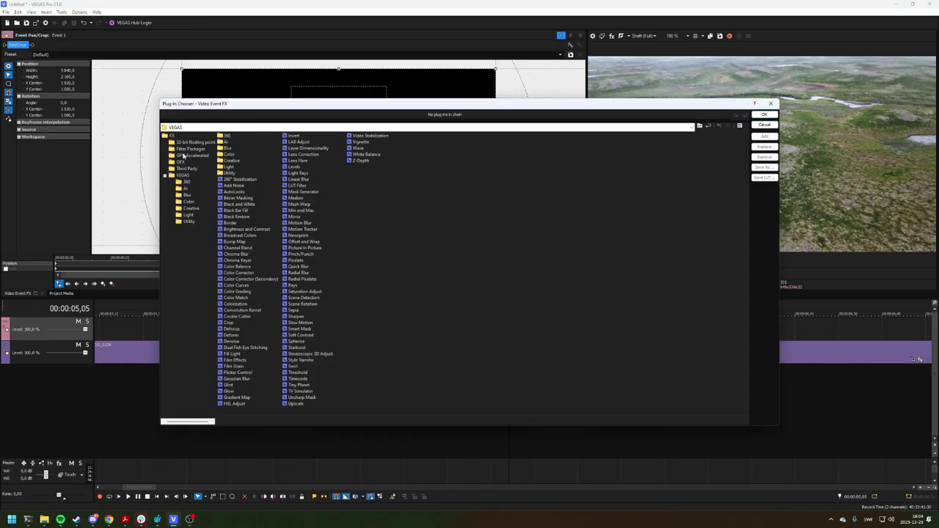
Step: List the Filter Packages, jump to the Count 1.000 keyframe and switch to Radial Blur settings
left_click(185, 149)
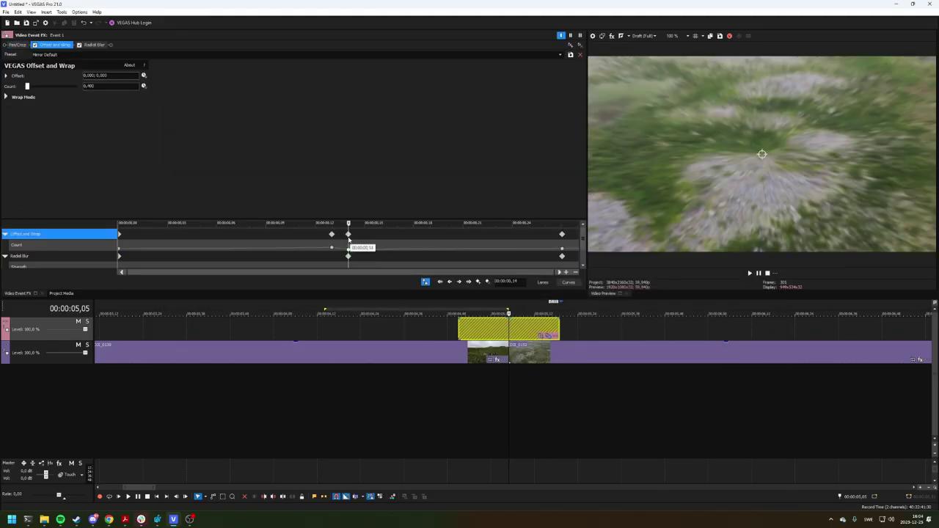
left_click(332, 247)
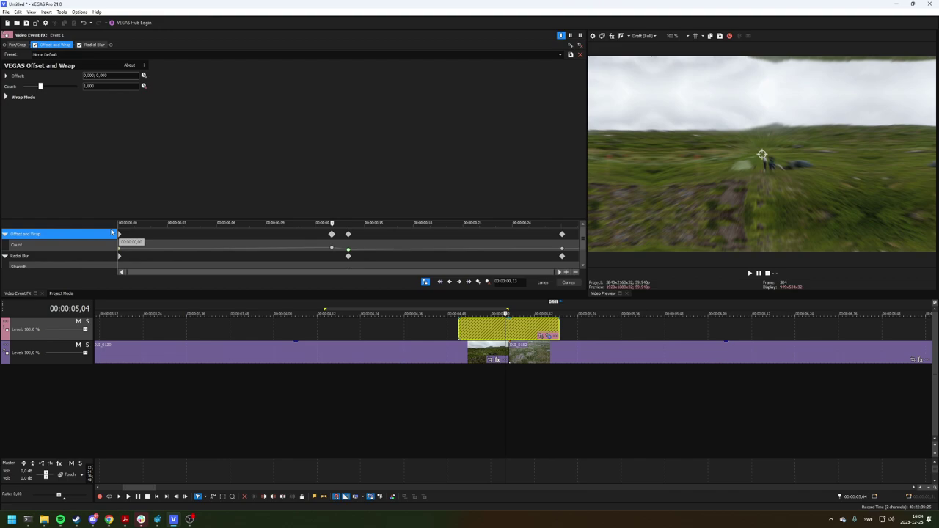
left_click(94, 45)
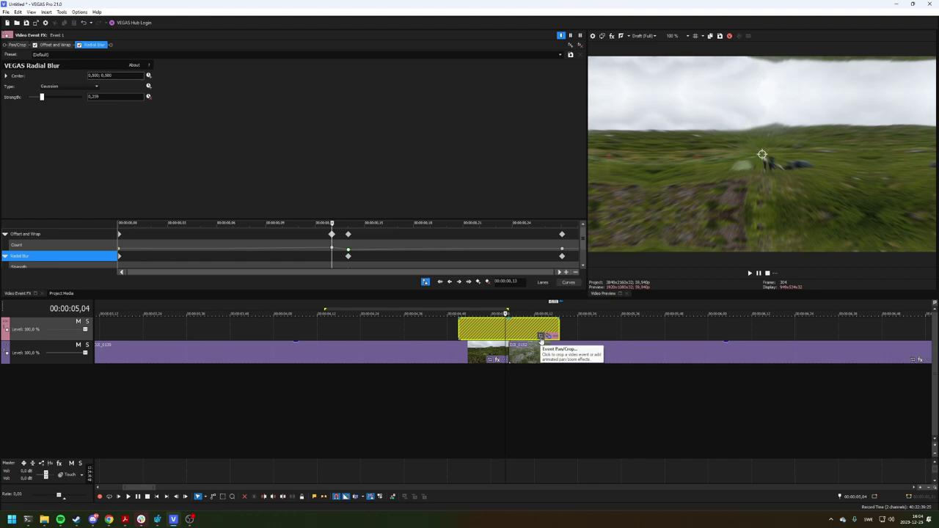
left_click(460, 331)
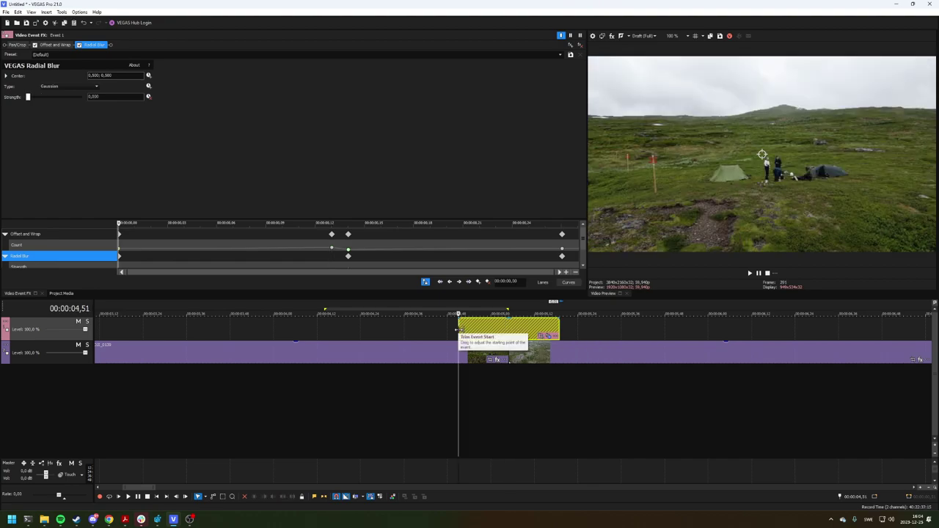
key("Right")
key("Right")
key("Right")
key("Right")
key("Right")
key("Right")
key("Right")
key("Right")
key("Right")
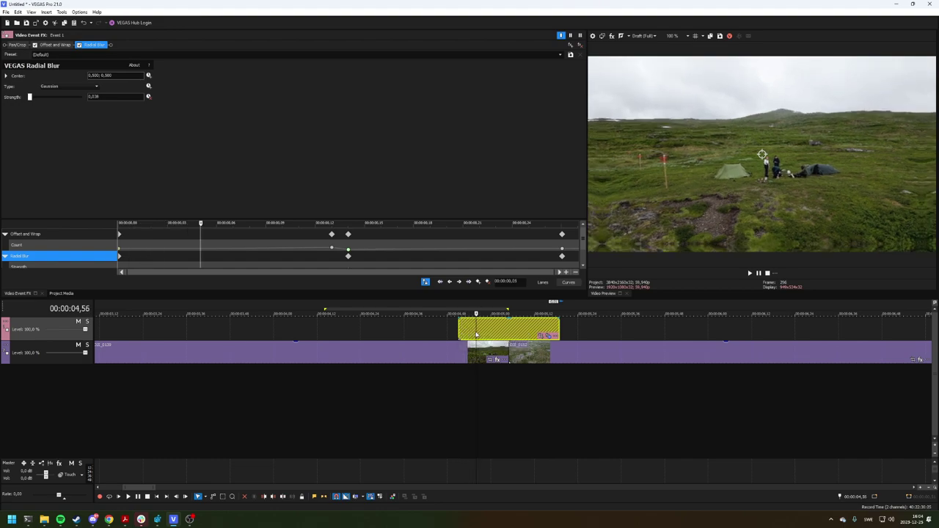
key("Right")
key("Right")
key("Right")
key("Right")
key("Right")
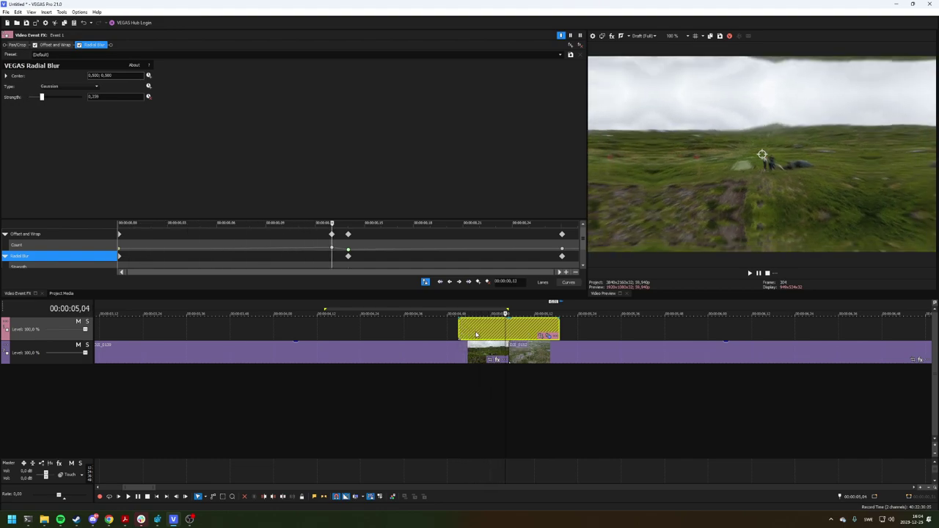
key("Right")
key("Right")
key("Right")
key("Right")
key("Right")
key("Right")
key("Right")
key("Right")
key("Right")
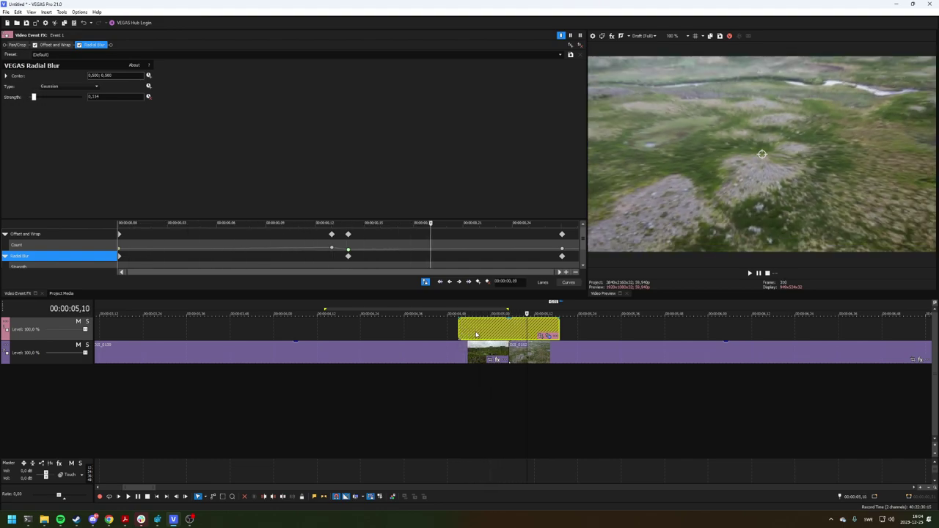
key("space")
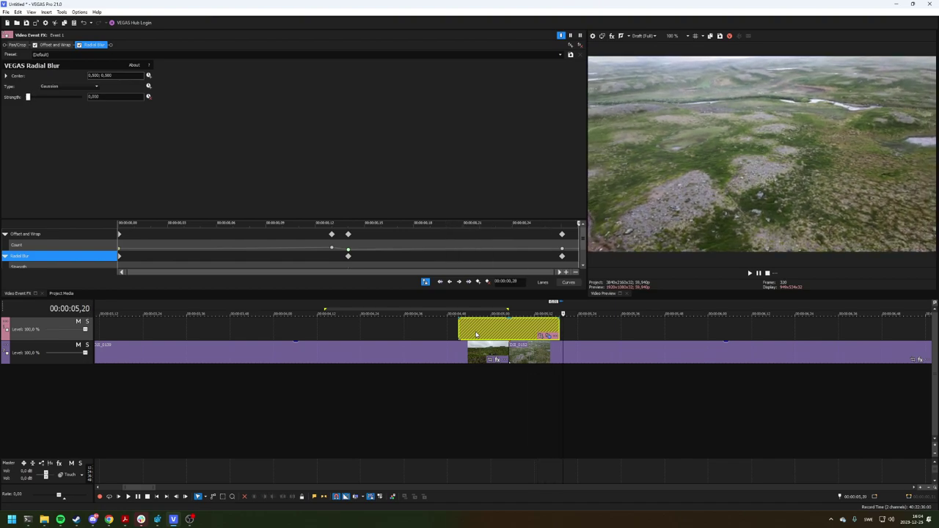
left_click(410, 332)
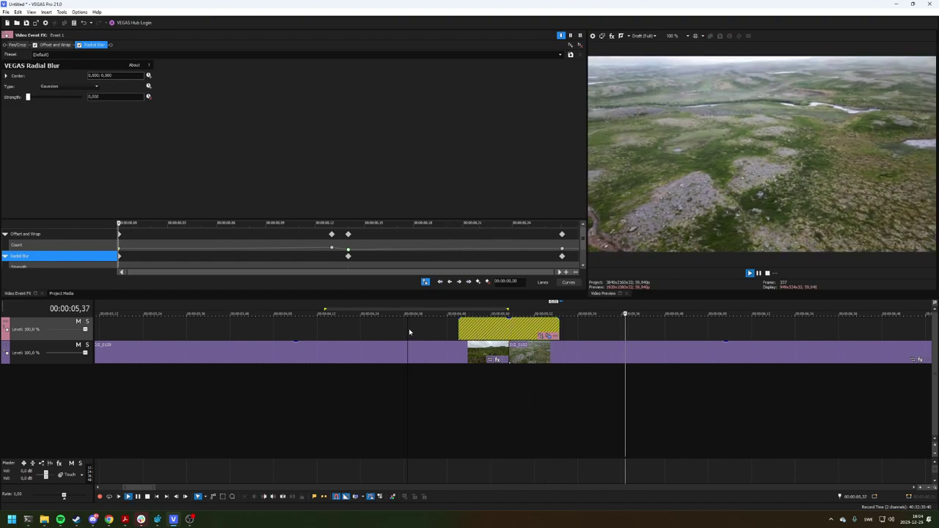
key("space")
key("space")
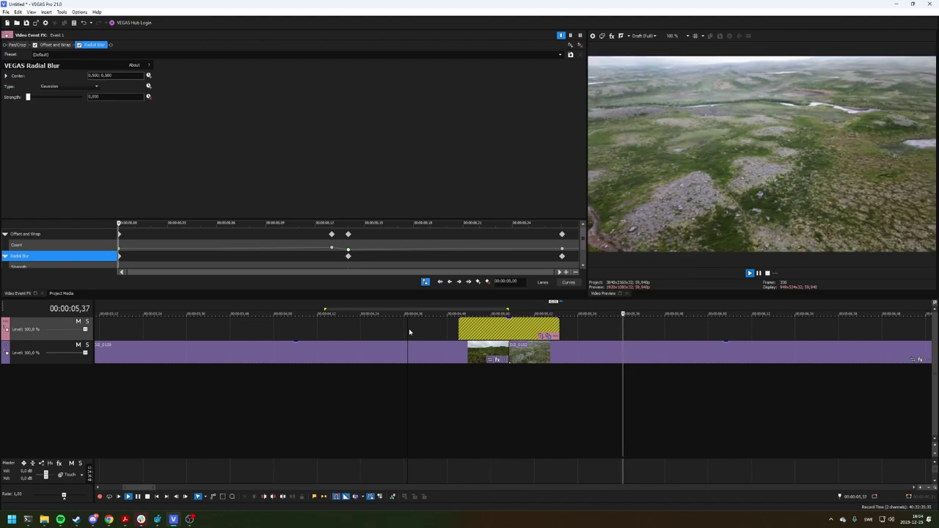
key("space")
left_click(122, 323)
key("space")
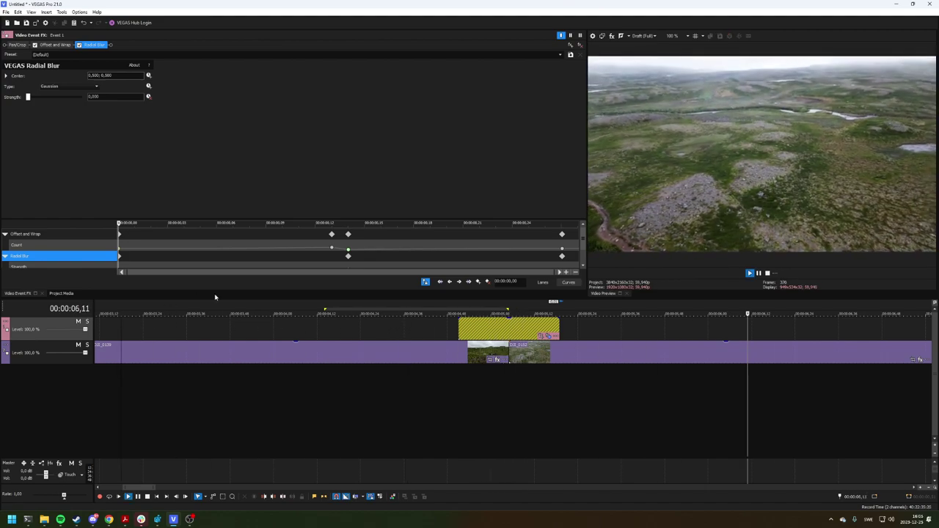
scroll(257, 325, "down", 3)
key("space")
left_click(341, 314)
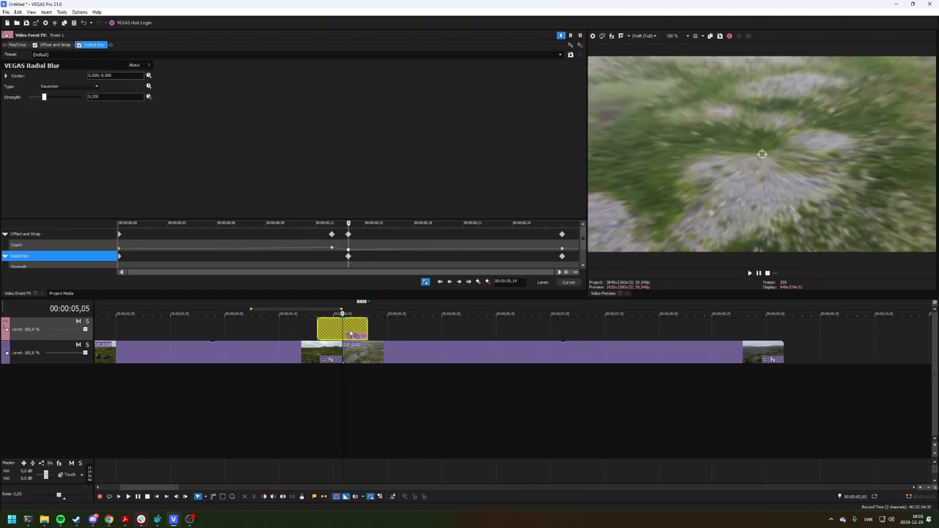
Step: Split the long drone clip at 07,31, trim the pieces and butt them together
left_click(606, 351)
key("s")
left_click_drag(607, 352, 725, 350)
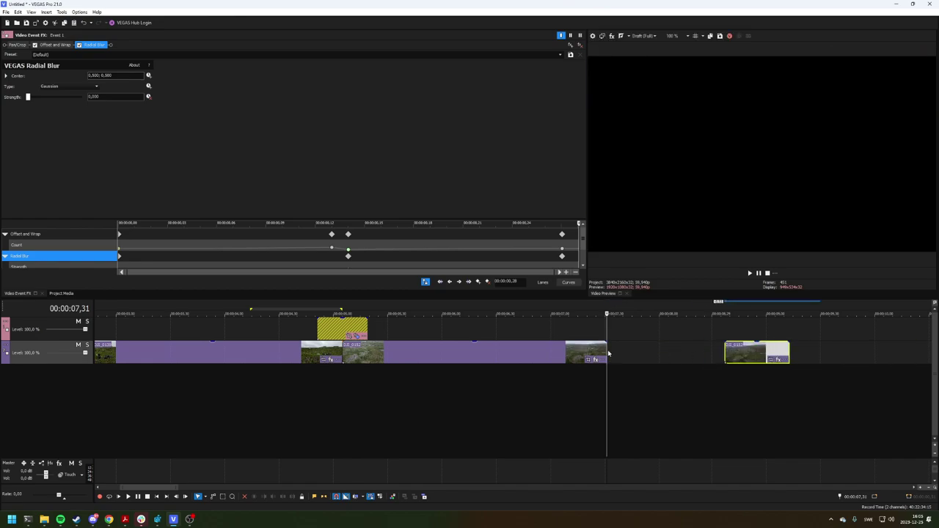
left_click(499, 352)
left_click_drag(606, 351, 494, 352)
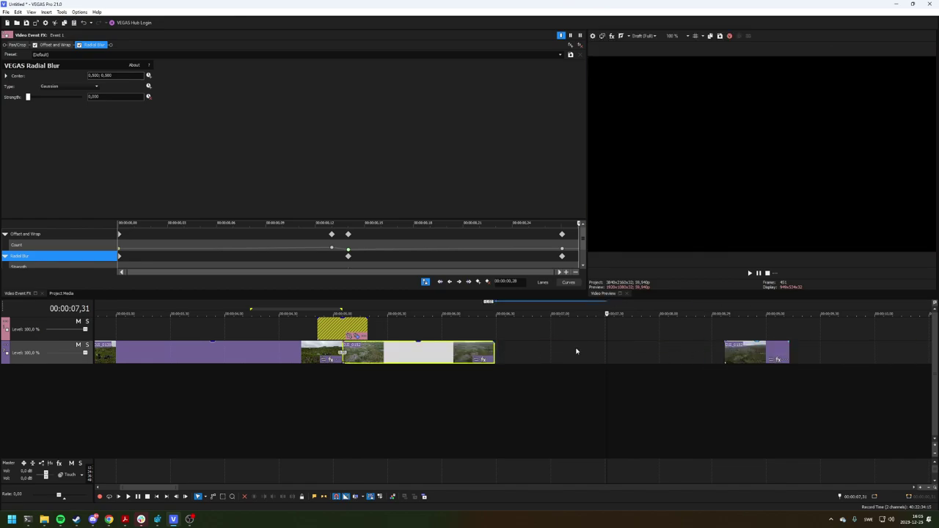
left_click_drag(753, 352, 523, 347)
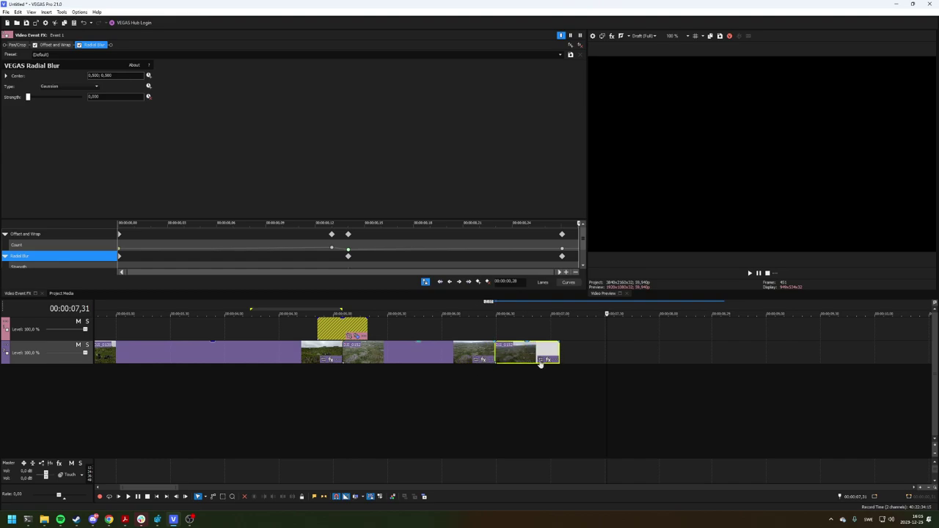
Step: Paste a copy of the blur adjustment event onto the new join and preview it
left_click(327, 328)
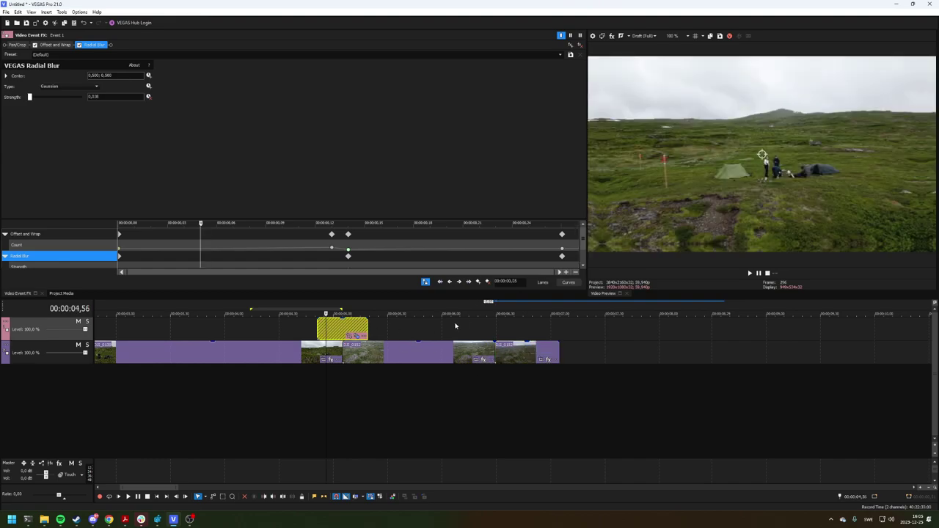
left_click(462, 325)
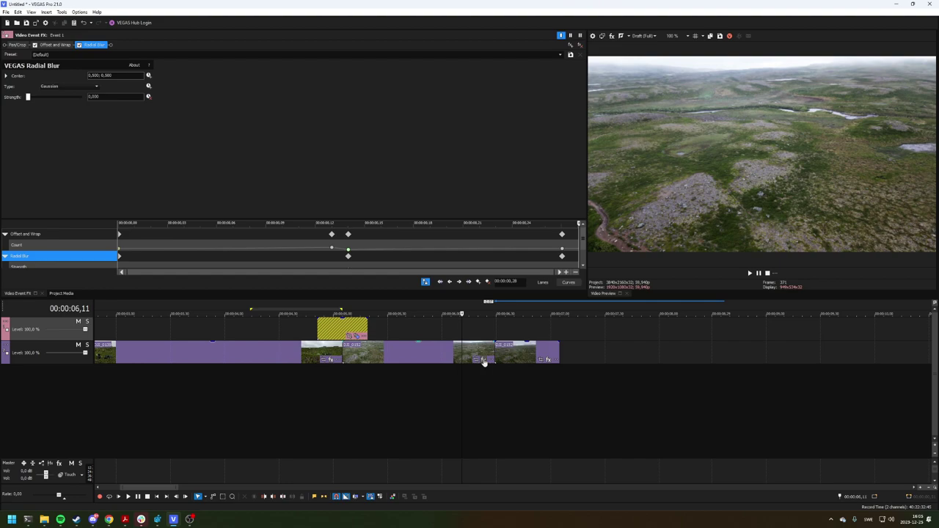
key("ctrl+v")
left_click_drag(493, 328, 496, 328)
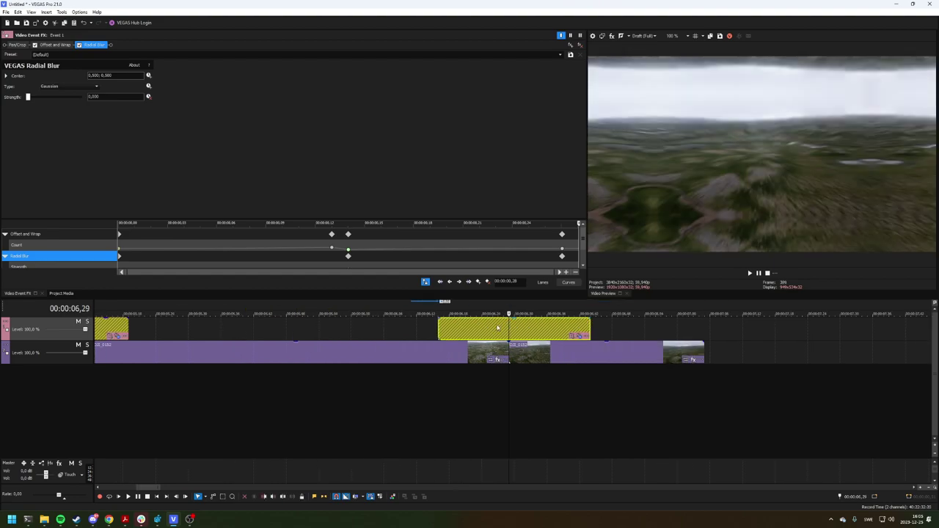
key("ctrl+z")
key("space")
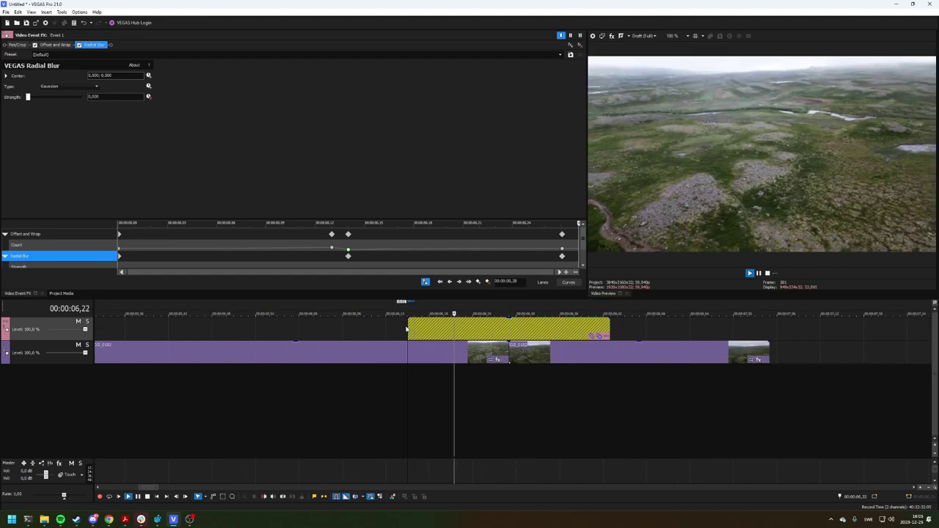
key("space")
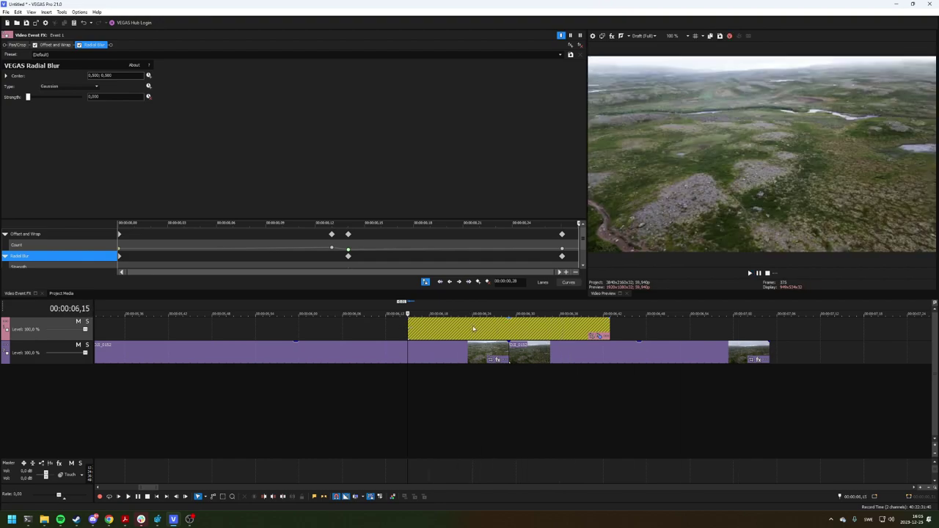
left_click(599, 335)
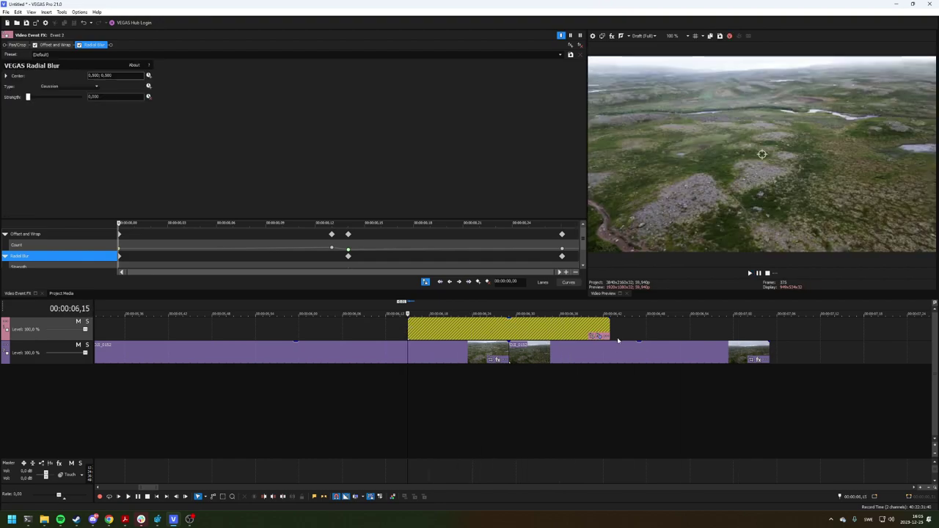
Step: Replace the second event's blur with the Adj - PAN UP-LEFT preset
left_click(570, 44)
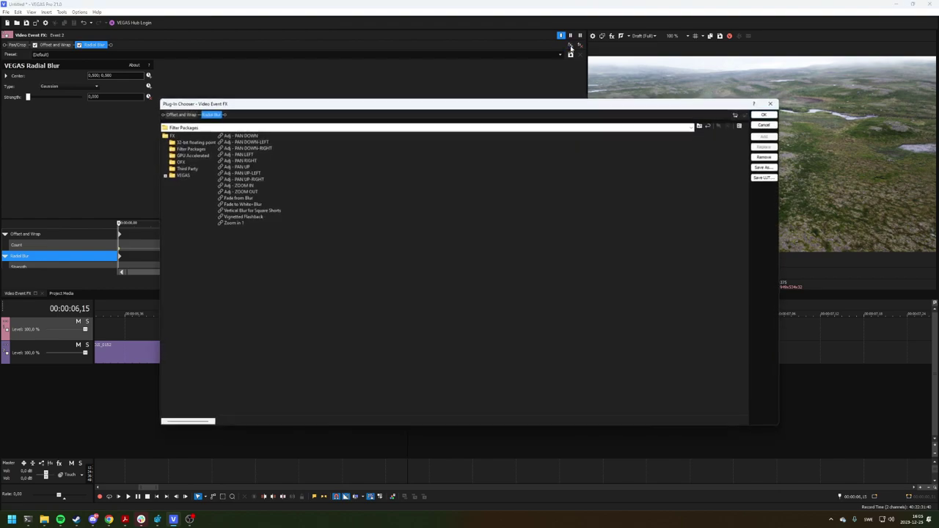
left_click(247, 175)
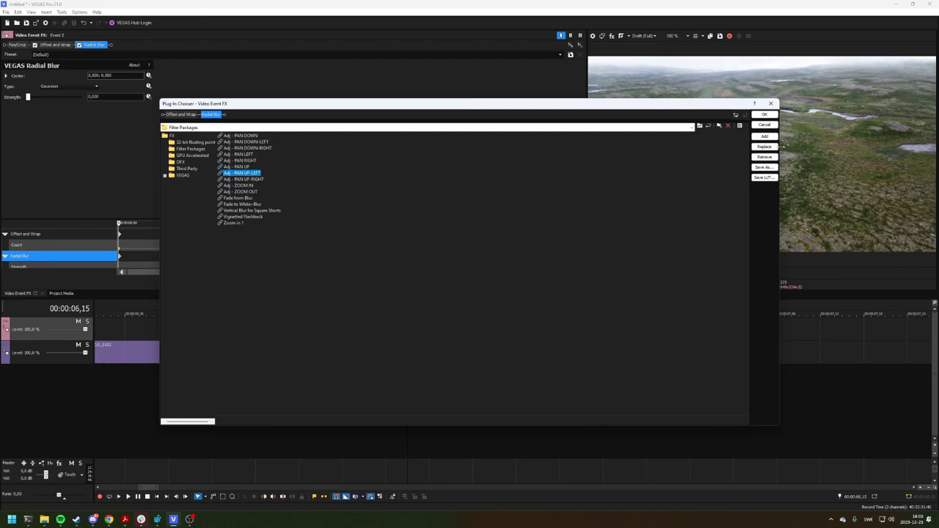
left_click(765, 146)
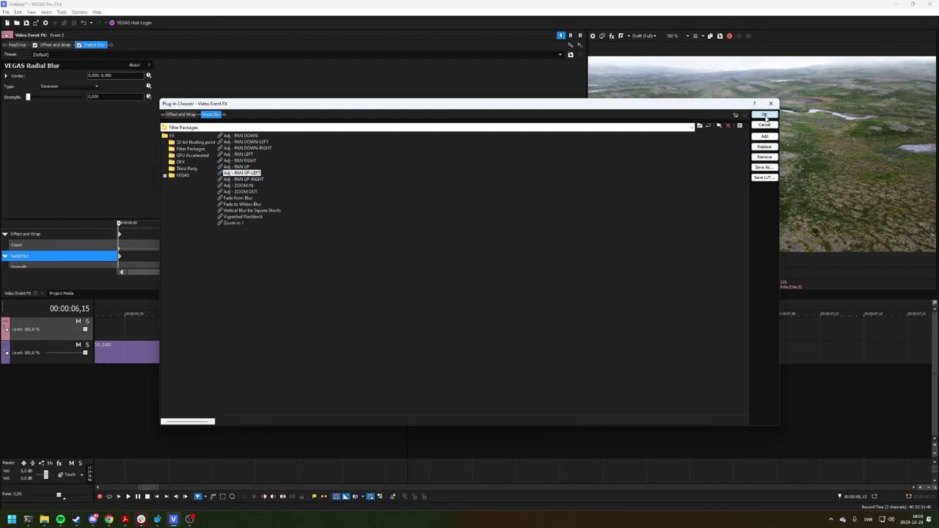
left_click(765, 115)
Step: Play back the pan-up-left transition a few times to preview it
scroll(451, 337, "down", 2)
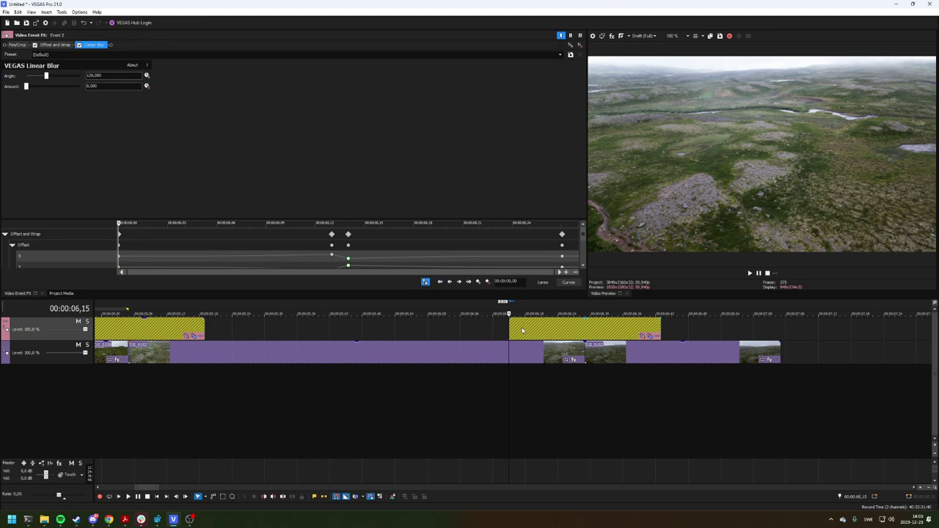
key("space")
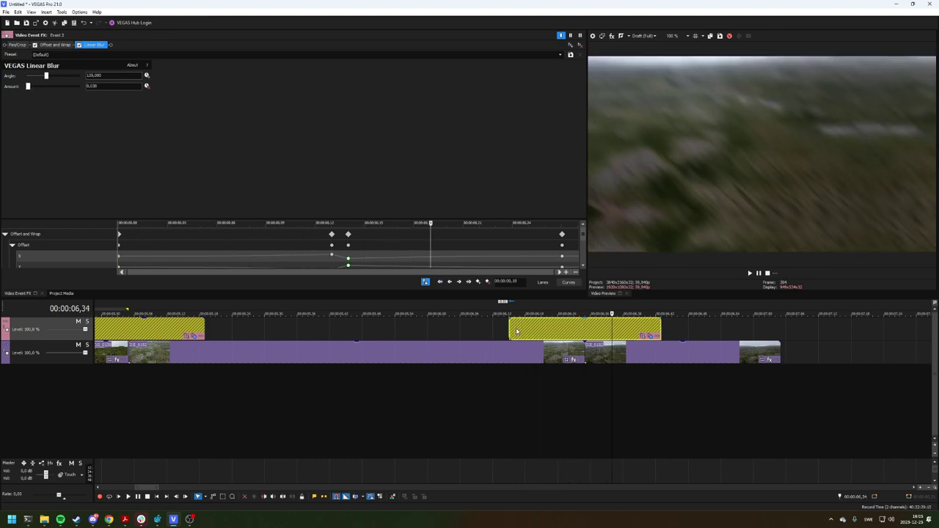
scroll(440, 331, "down", 2)
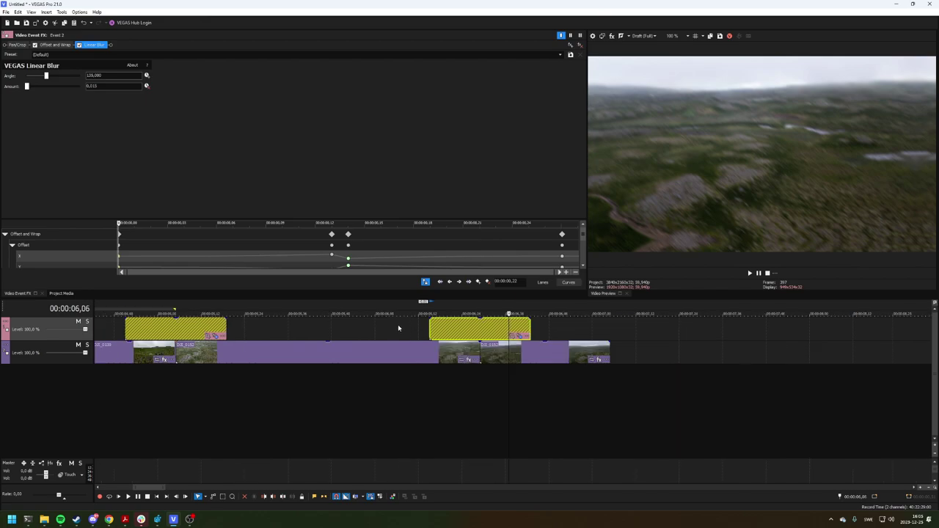
left_click(398, 328)
left_click(481, 328)
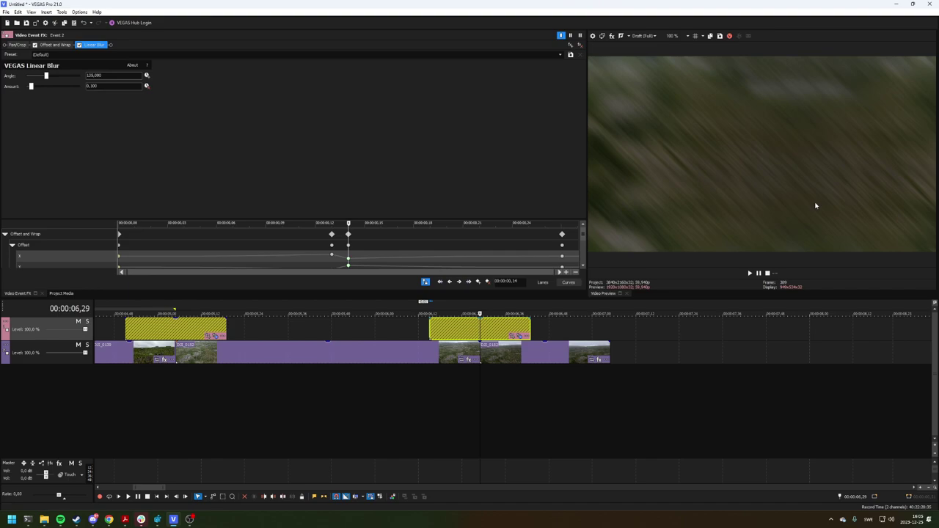
left_click(357, 345)
left_click(360, 330)
key("space")
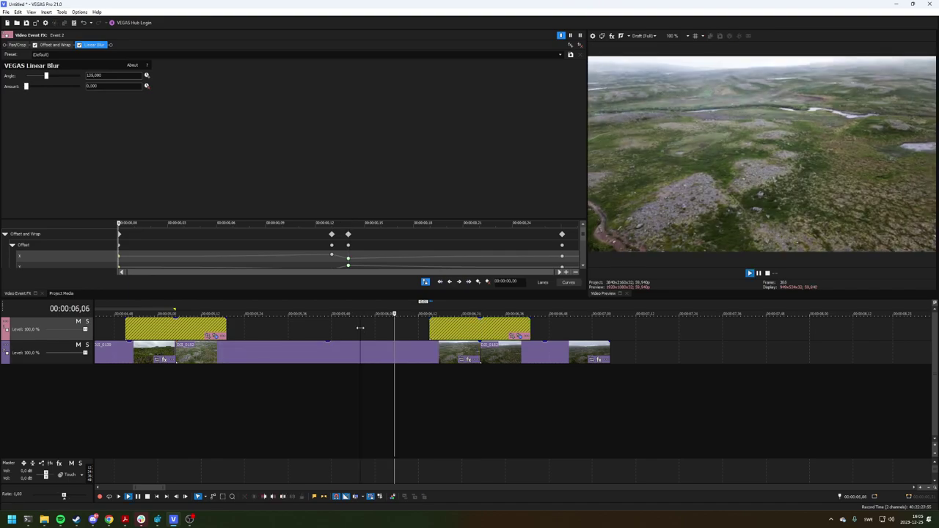
key("space")
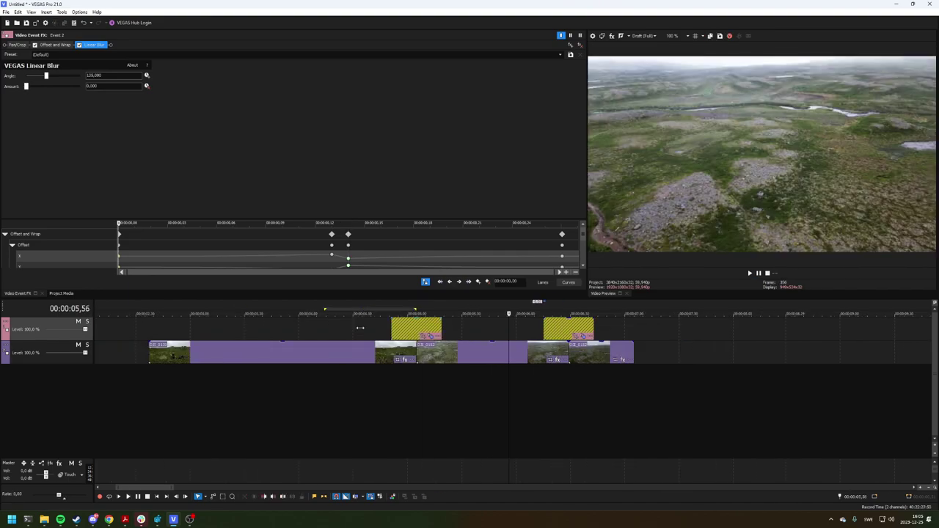
key("space")
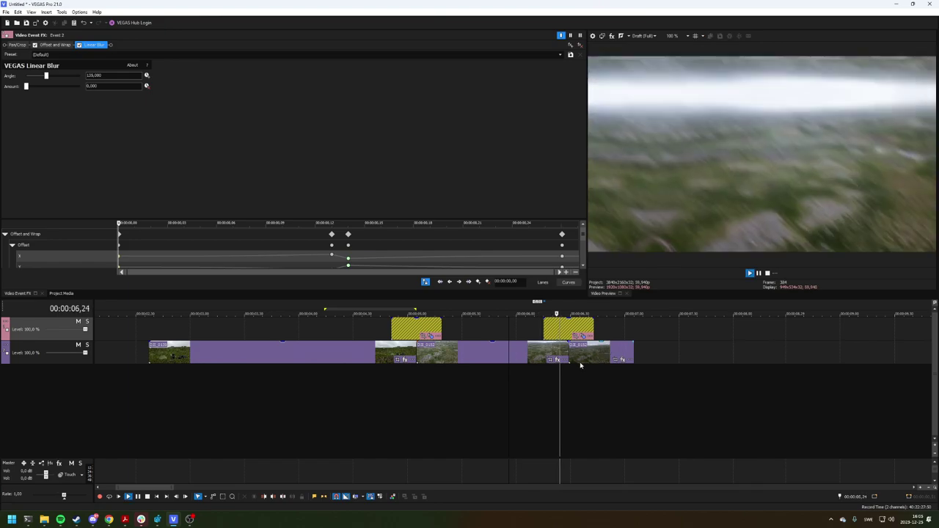
key("space")
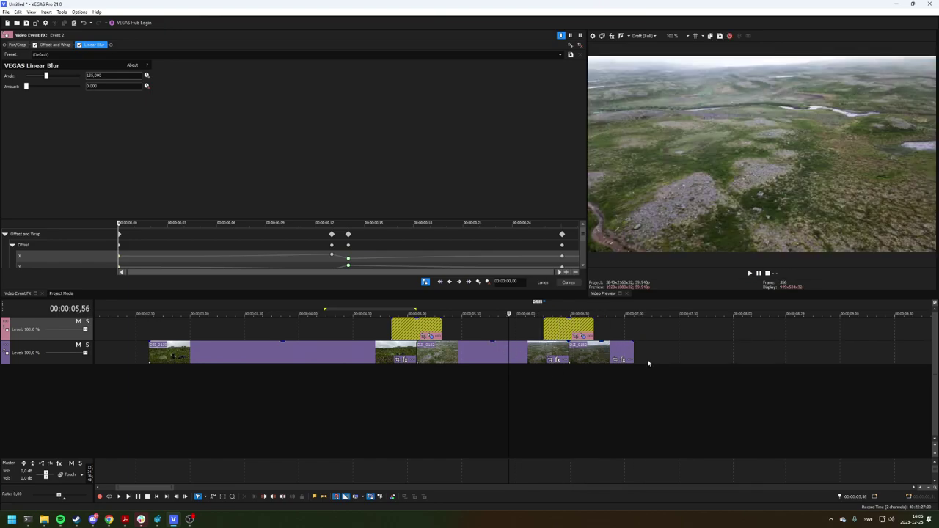
Step: Delete the second blur adjustment event and select the final clip piece
left_click(571, 328)
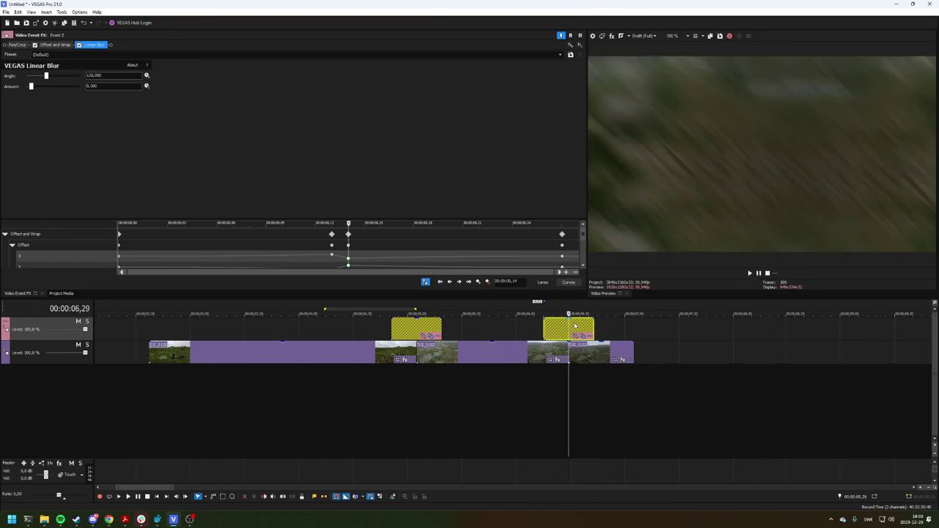
left_click(578, 326)
key("Delete")
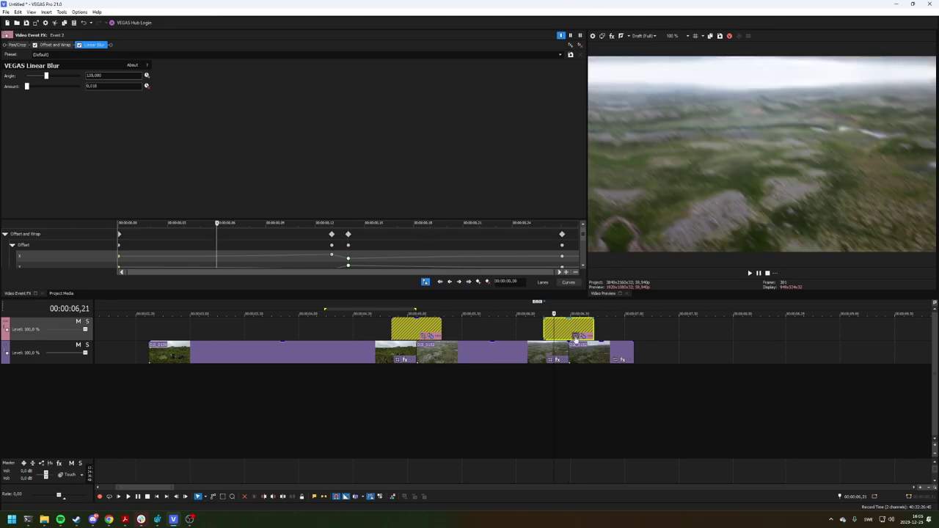
left_click(592, 355)
Step: Delete the final clip piece and play the timeline from the start to preview the transition
key("Delete")
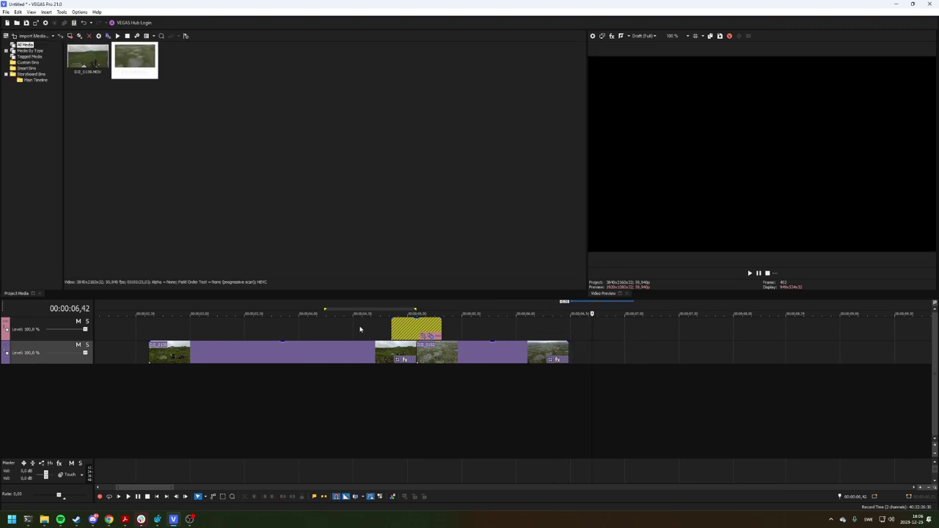
left_click(360, 326)
key("space")
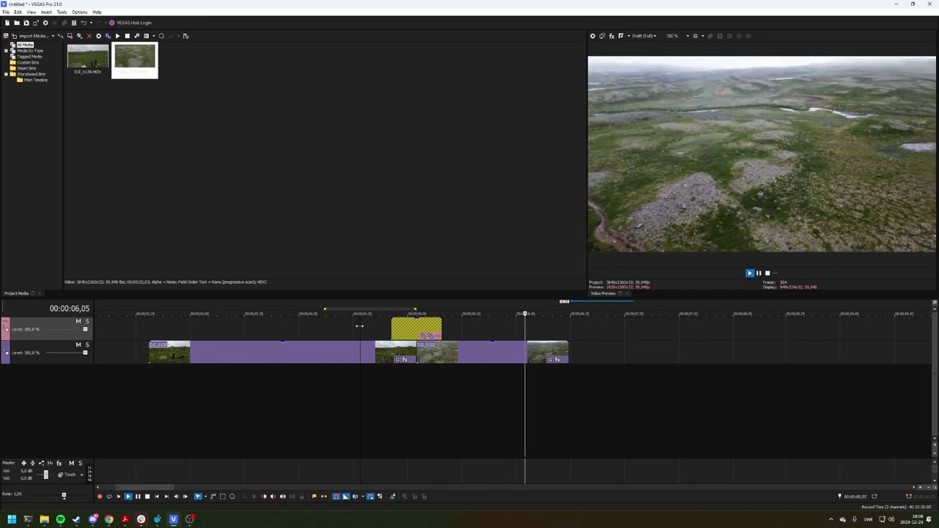
key("space")
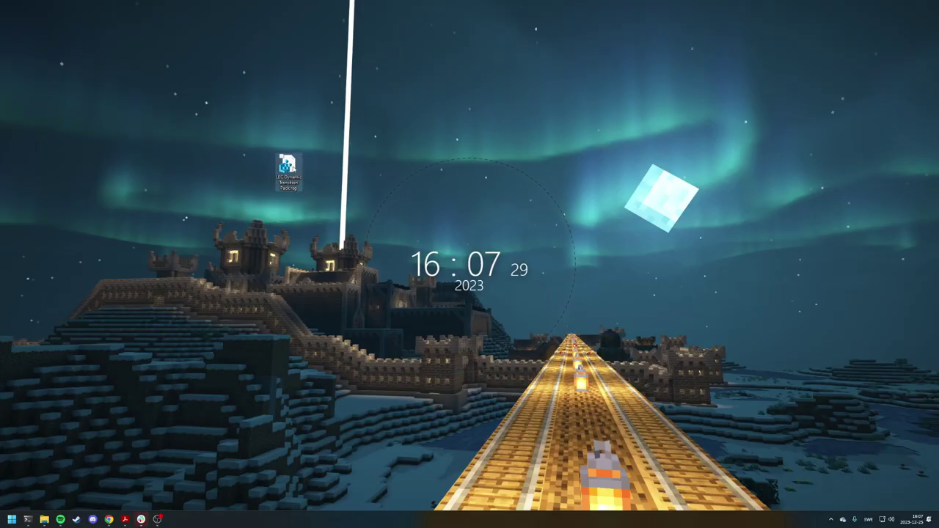
Step: Drag the LEC Dynamic Transition Pack.reg icon up and left on the desktop
left_click_drag(296, 172, 235, 151)
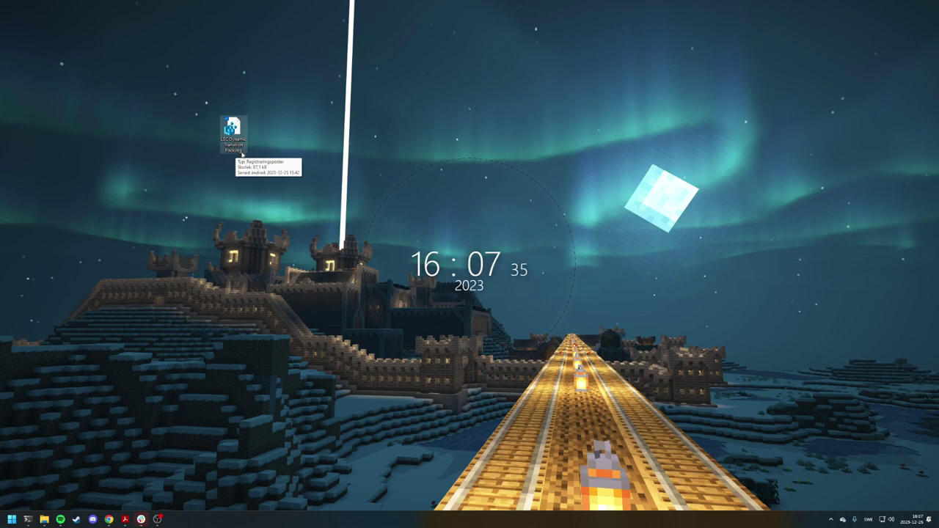
left_click_drag(173, 71, 267, 192)
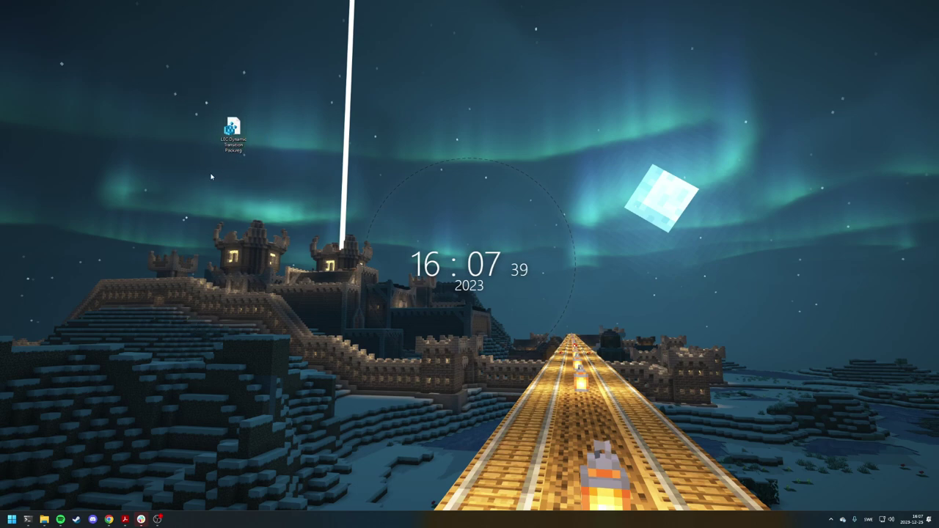
left_click_drag(190, 76, 201, 99)
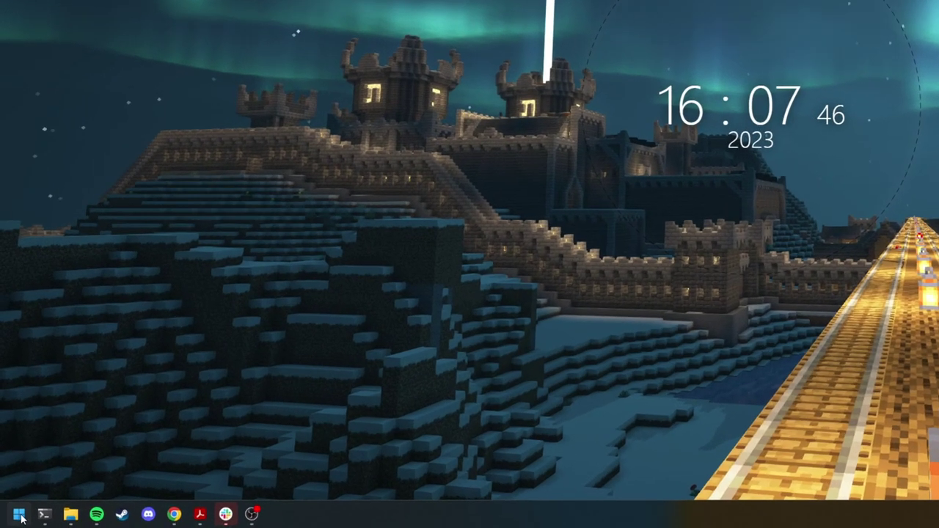
Step: Search the Start menu for regedit and launch Registereditorn
left_click(13, 520)
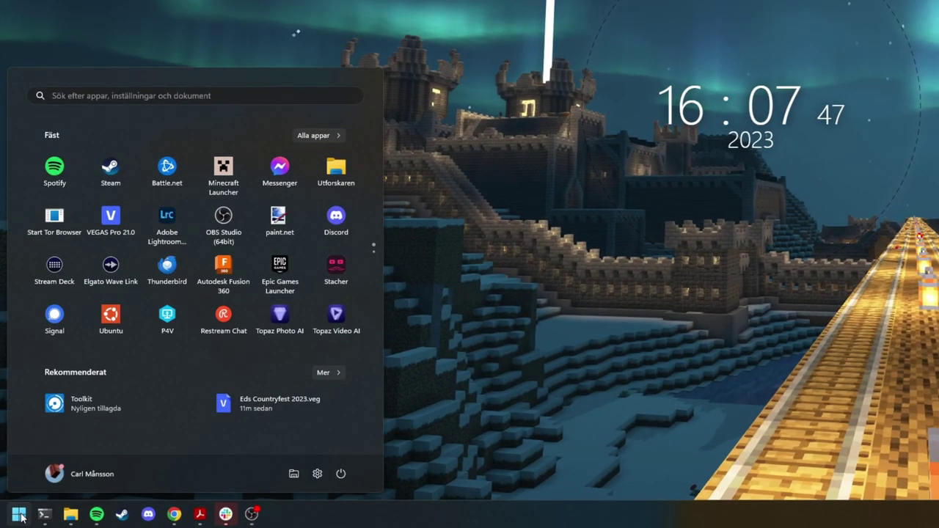
type("reg")
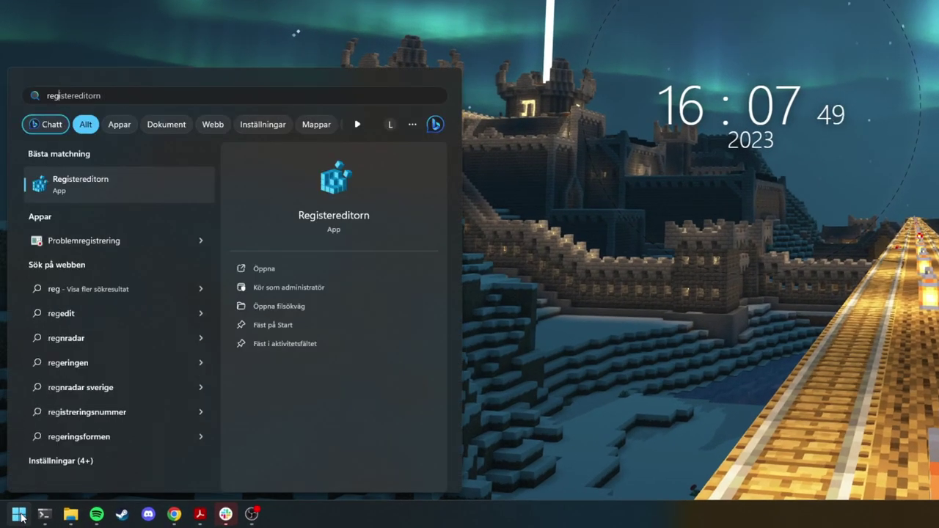
type("edit")
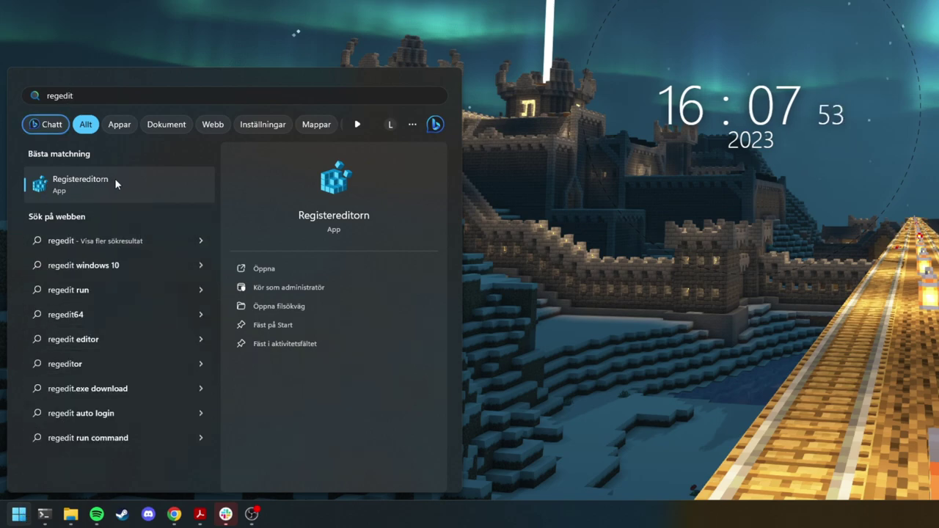
left_click(73, 179)
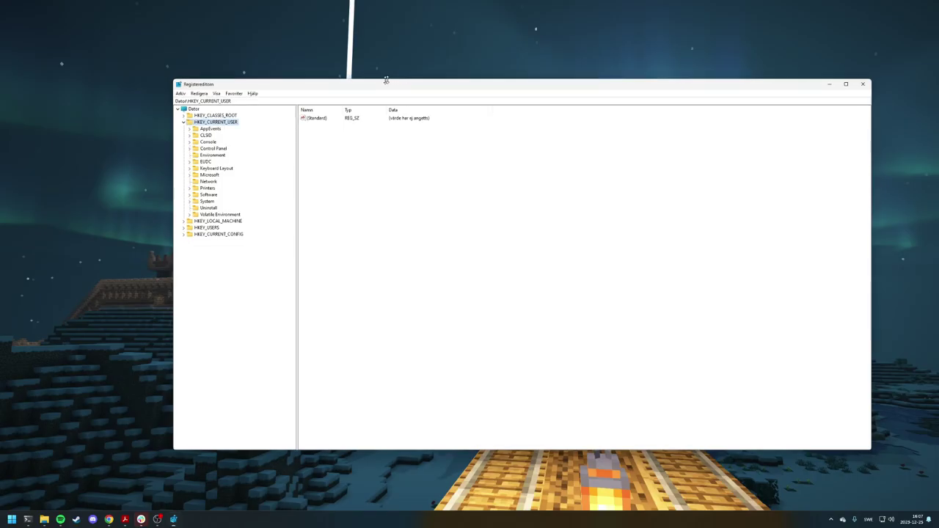
Step: Expand HKEY_CURRENT_USER > Software > DirectShow > Presets in the registry tree
left_click(183, 121)
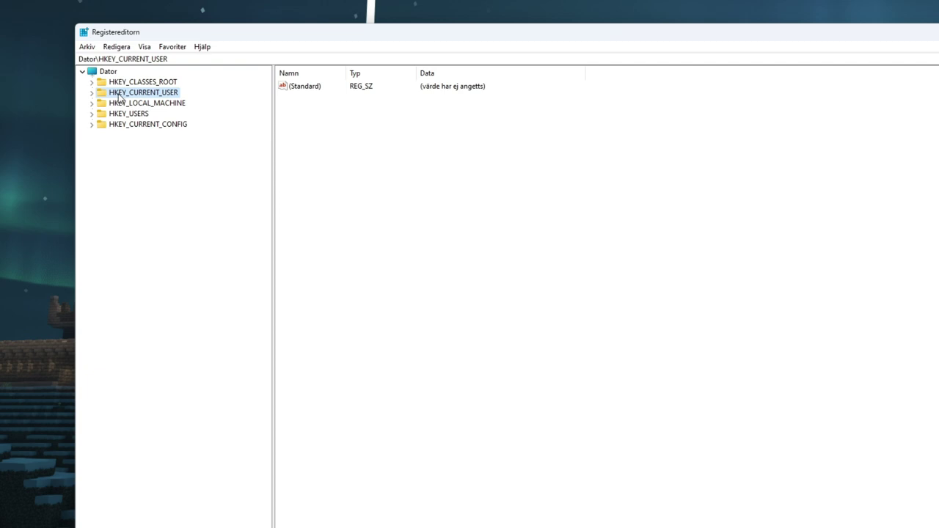
left_click(92, 93)
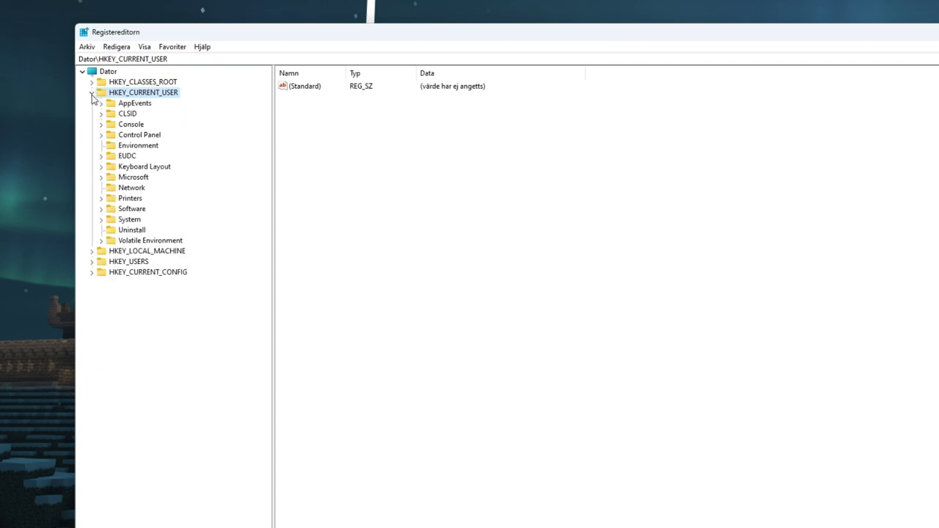
left_click(100, 209)
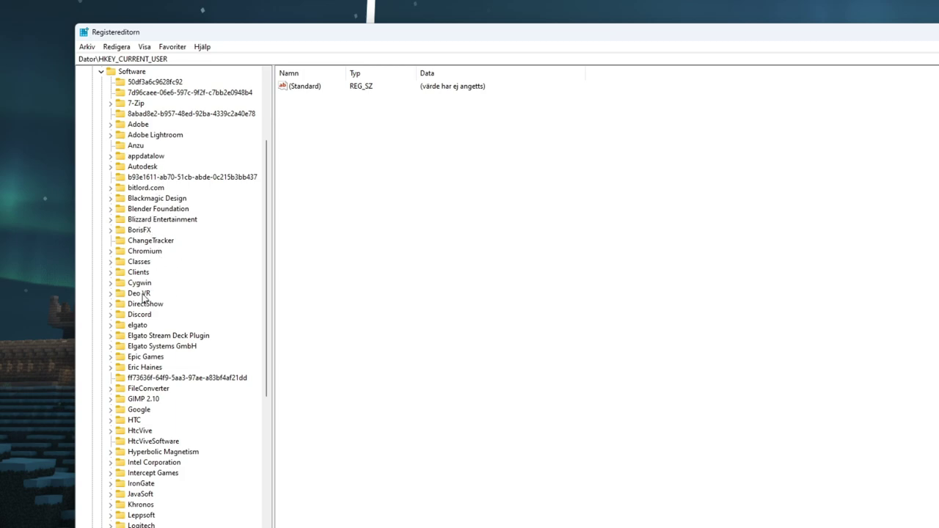
left_click(127, 306)
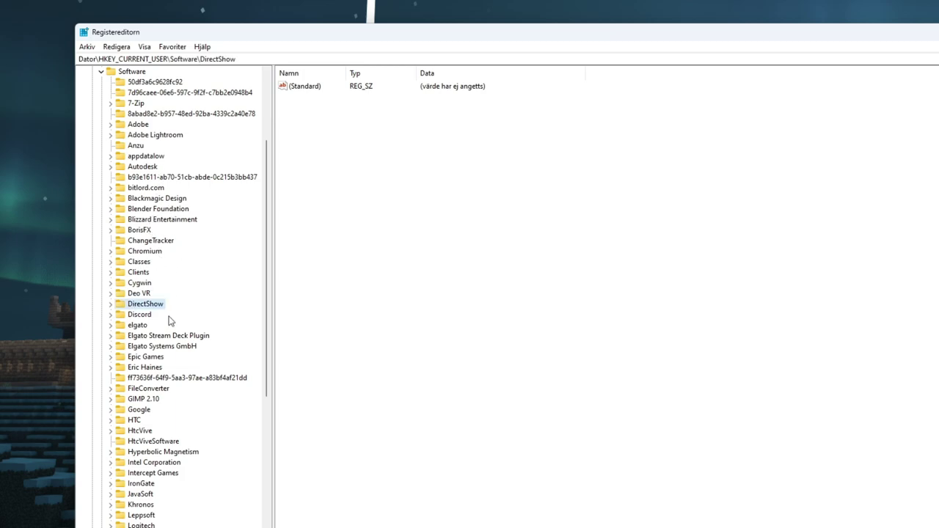
left_click(111, 304)
left_click(121, 315)
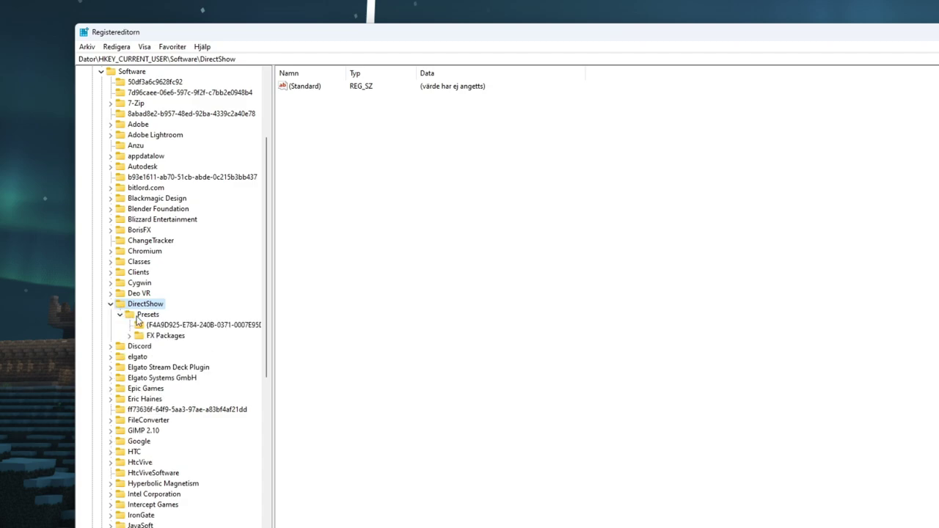
Step: Select and expand FX Packages, then scroll through its GUID-named preset subkeys
left_click(157, 339)
left_click(130, 335)
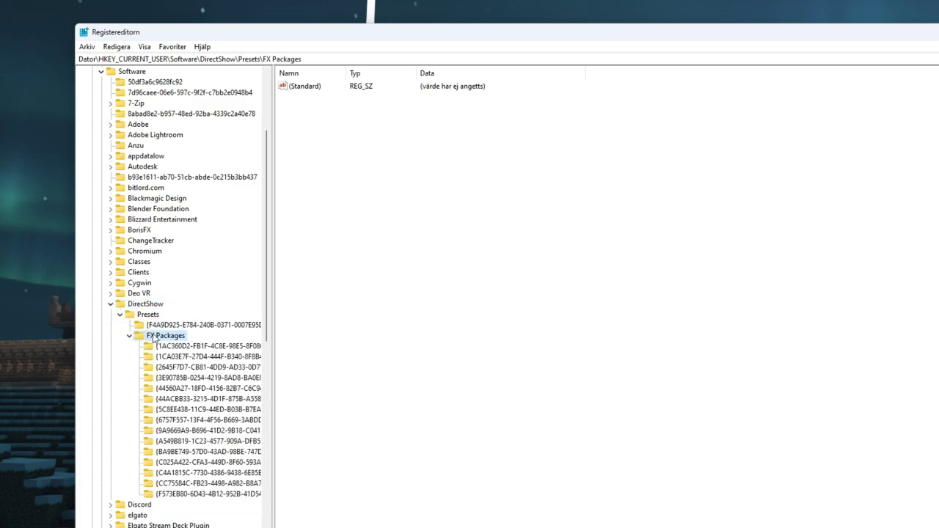
scroll(184, 326, "down", 1)
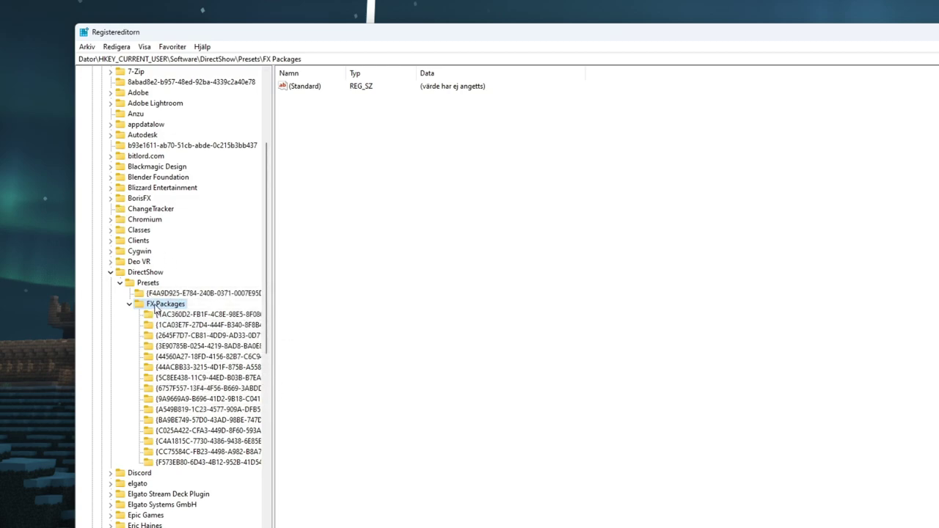
scroll(162, 300, "up", 5)
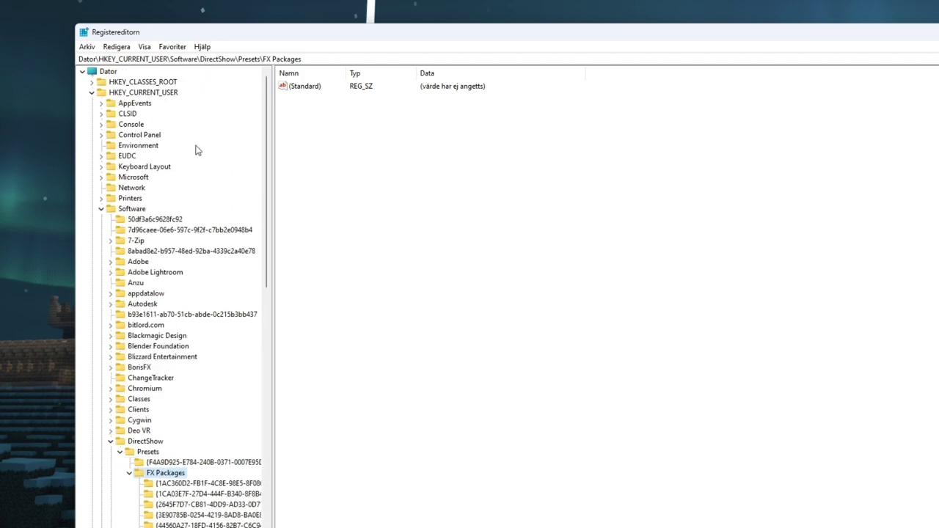
scroll(163, 440, "down", 1)
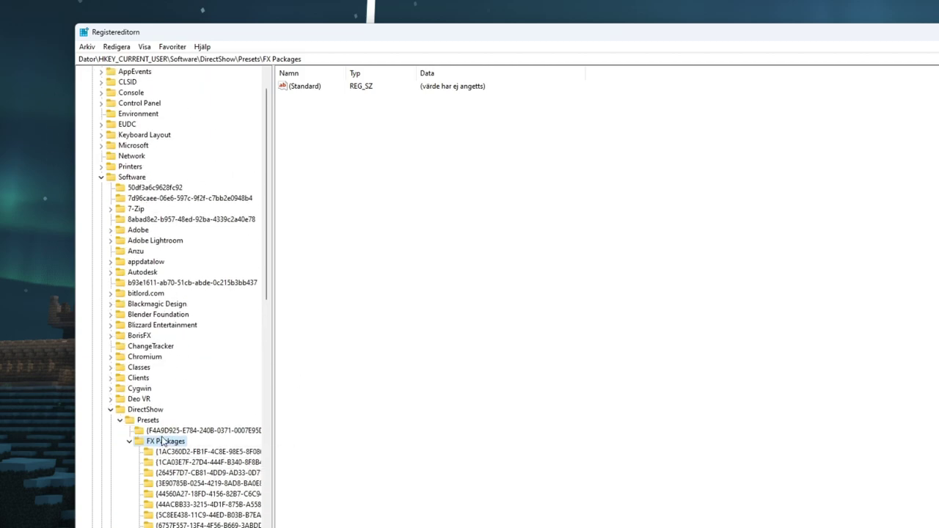
scroll(161, 429, "up", 1)
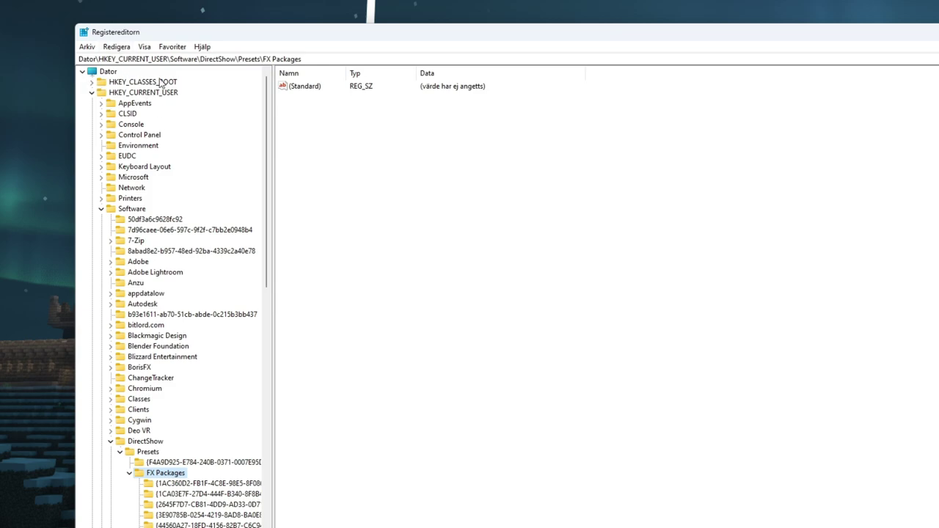
scroll(210, 218, "down", 1)
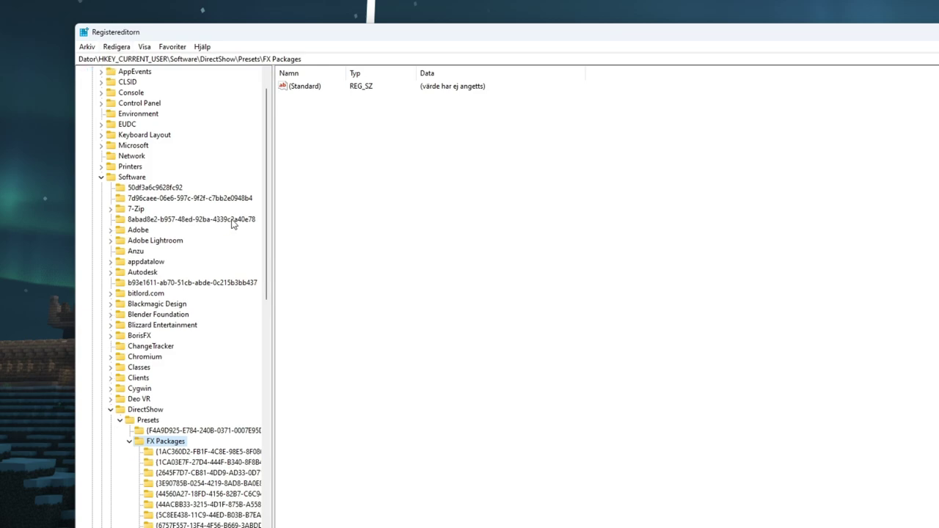
scroll(235, 218, "down", 2)
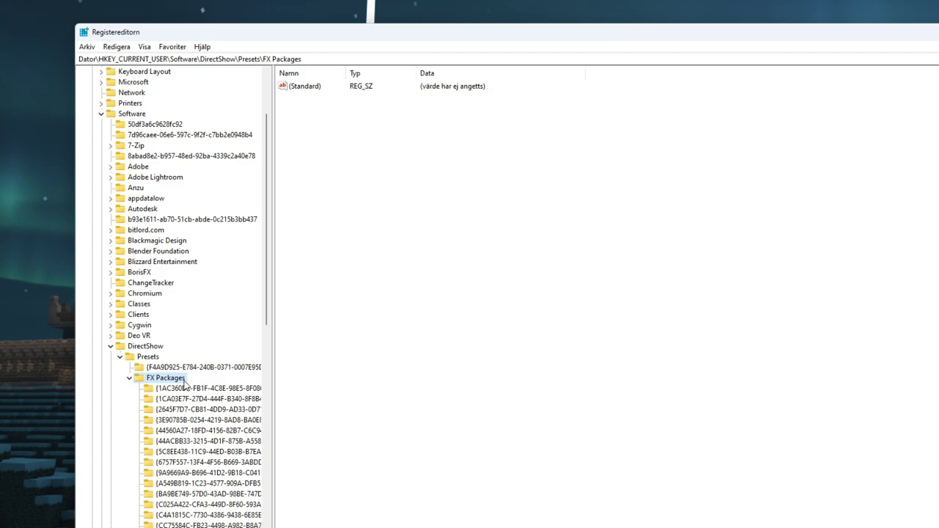
scroll(183, 384, "down", 1)
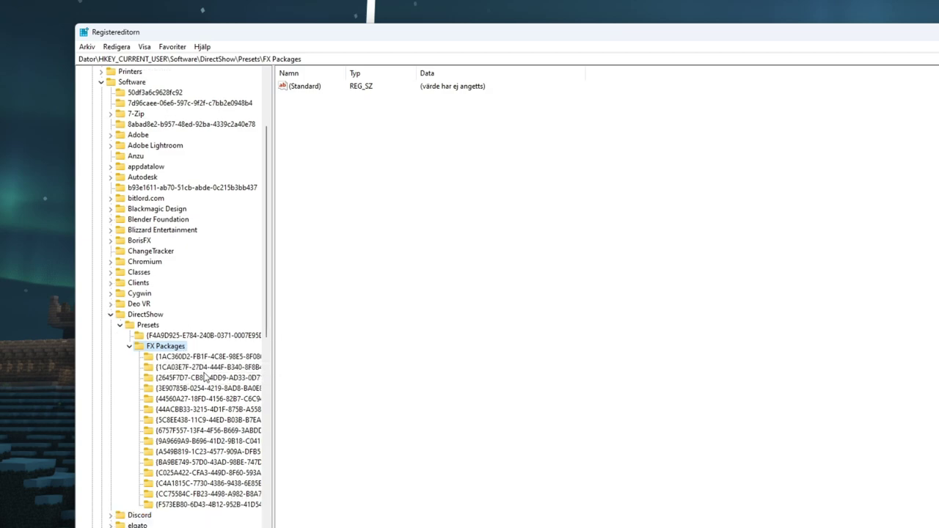
Step: Import LEC Dynamic Transition Pack.reg from Skrivbord via Arkiv > Importera and acknowledge the success message
left_click(87, 46)
left_click(107, 60)
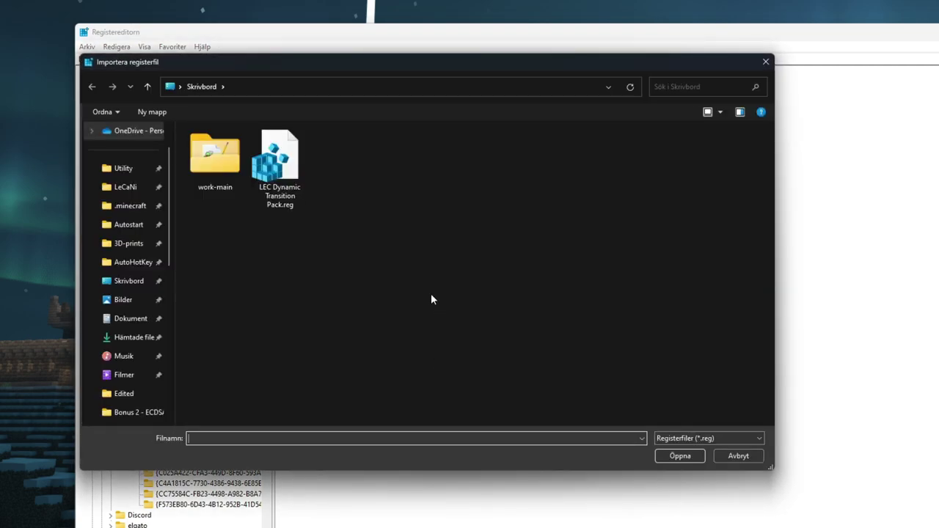
left_click(277, 165)
left_click(679, 455)
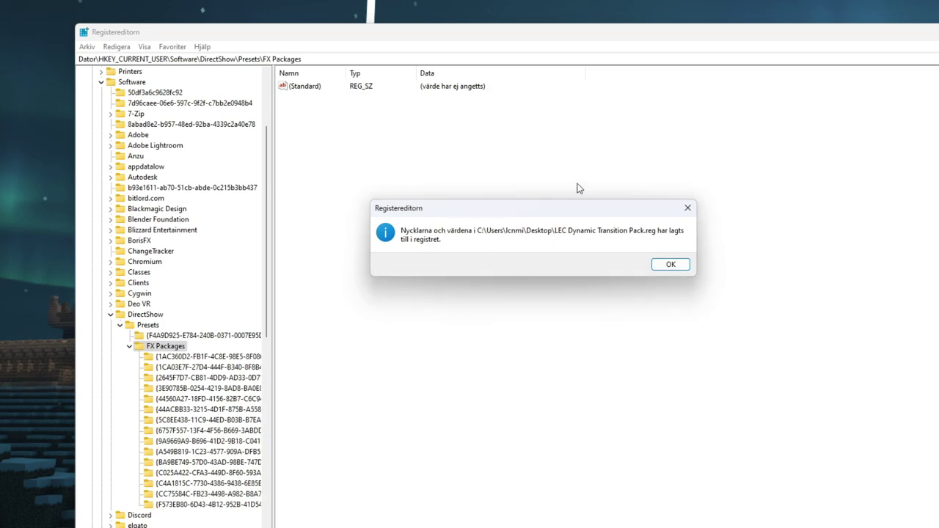
left_click(670, 265)
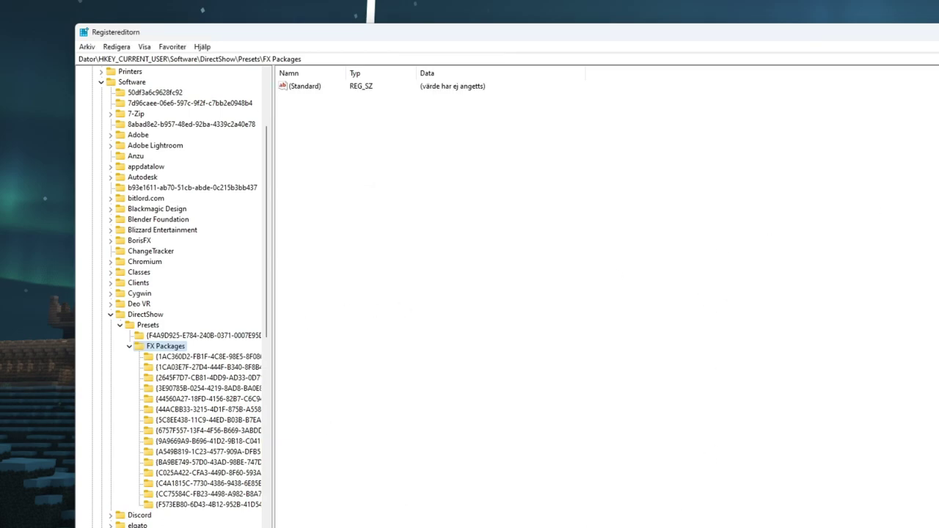
Step: Close Registry Editor and select the LEC Dynamic Transition Pack.reg icon on the desktop
key("alt+F4")
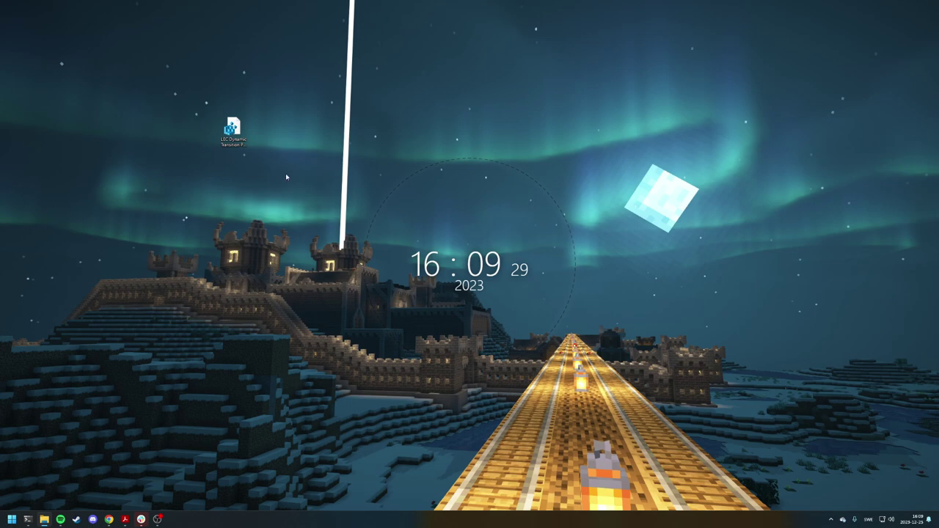
left_click(231, 131)
left_click_drag(201, 95, 298, 157)
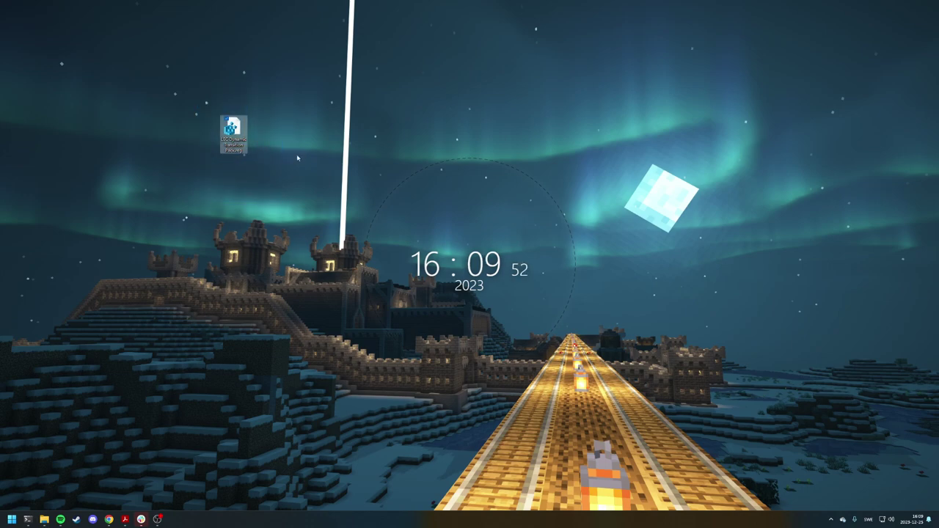
left_click(309, 155)
left_click_drag(231, 84, 192, 158)
left_click(262, 243)
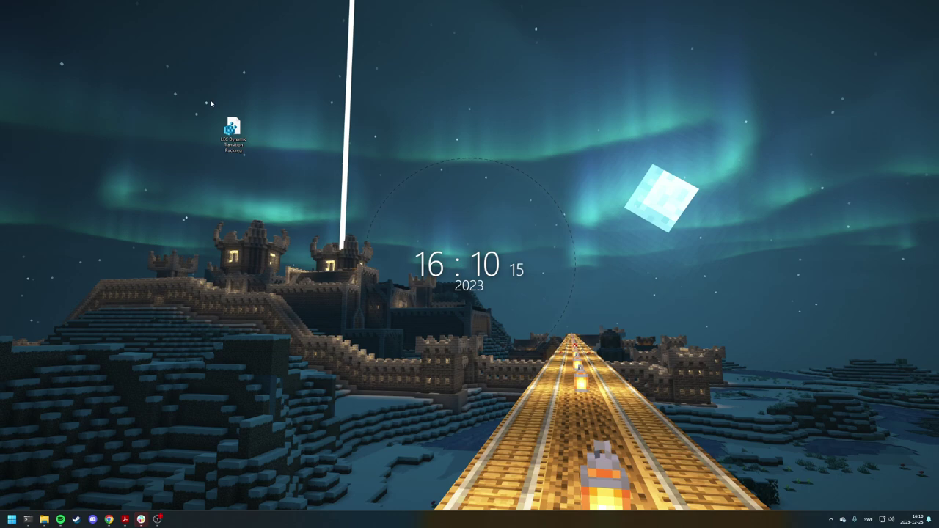
Step: Move the LEC Dynamic Transition Pack.reg icon to a new desktop spot above the clock
left_click_drag(186, 80, 326, 196)
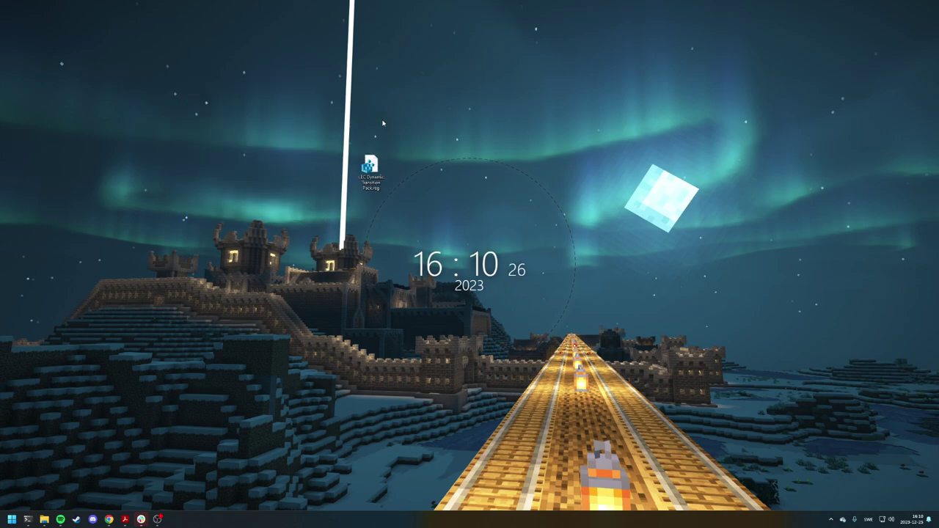
left_click_drag(371, 166, 288, 166)
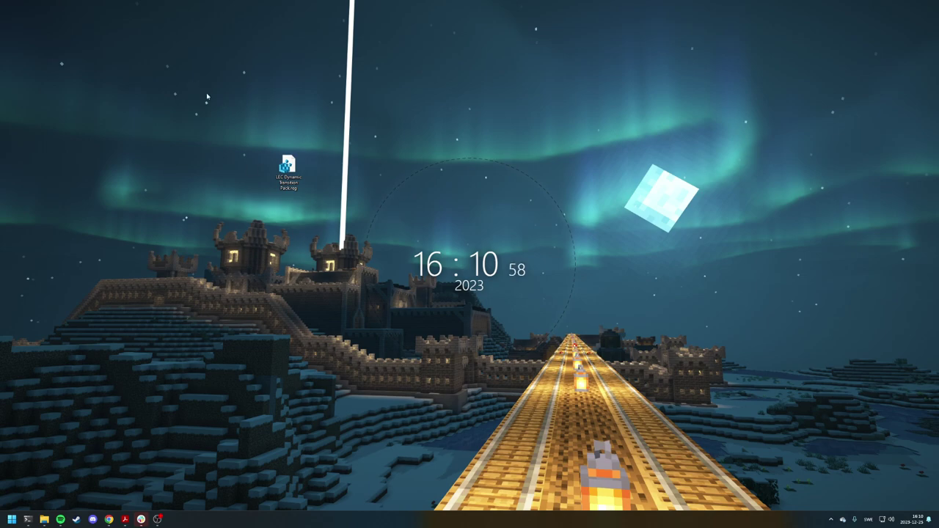
left_click_drag(207, 92, 540, 283)
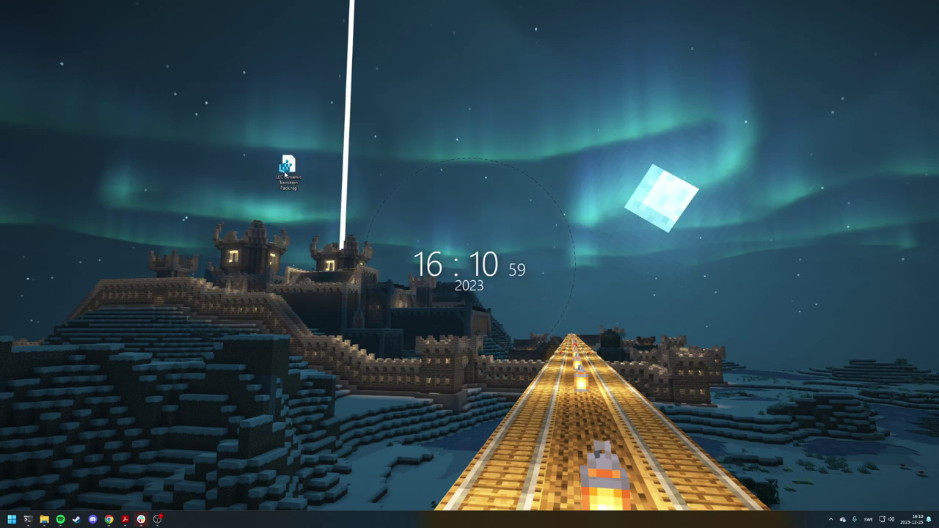